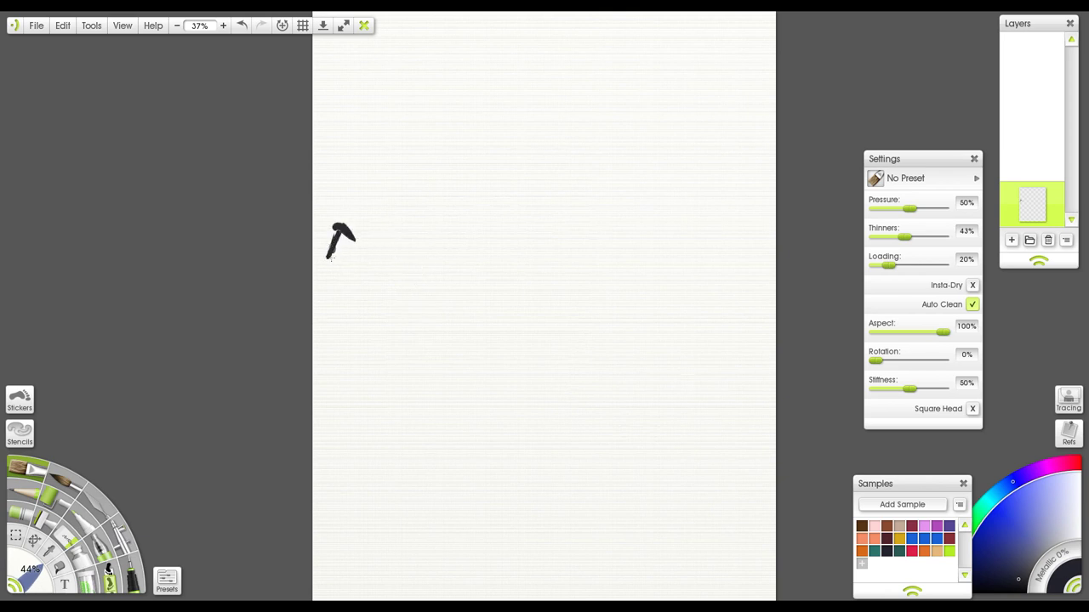
Paint the jawline, chin and both sides of the lower face with rough dark oil brush strokes.
left_click_drag(391, 312, 393, 347)
mouse_move(401, 329)
left_mouse_down()
mouse_move(398, 366)
mouse_move(430, 437)
left_mouse_up()
left_click_drag(406, 406, 468, 471)
left_click_drag(463, 473, 479, 500)
left_click_drag(484, 507, 528, 516)
mouse_move(459, 451)
left_mouse_down()
mouse_move(565, 482)
mouse_move(630, 418)
left_mouse_up()
left_click_drag(657, 320, 648, 402)
Paint the vertical nose line, the brows and the dark eye shapes on the face.
left_click_drag(528, 264, 529, 350)
mouse_move(449, 192)
left_mouse_down()
mouse_move(488, 220)
mouse_move(508, 199)
mouse_move(437, 199)
mouse_move(405, 212)
mouse_move(453, 184)
mouse_move(454, 98)
left_mouse_up()
mouse_move(453, 209)
left_mouse_down()
mouse_move(405, 189)
mouse_move(391, 195)
mouse_move(478, 223)
mouse_move(416, 240)
left_mouse_up()
mouse_move(508, 214)
left_mouse_down()
mouse_move(570, 201)
mouse_move(552, 245)
left_mouse_up()
mouse_move(570, 189)
left_mouse_down()
mouse_move(646, 198)
mouse_move(657, 211)
mouse_move(716, 182)
left_mouse_up()
Add strokes for both ears and a line along the left temple.
mouse_move(722, 180)
left_mouse_down()
mouse_move(723, 231)
mouse_move(694, 284)
left_mouse_up()
left_click_drag(692, 270, 687, 302)
left_click_drag(364, 300, 374, 328)
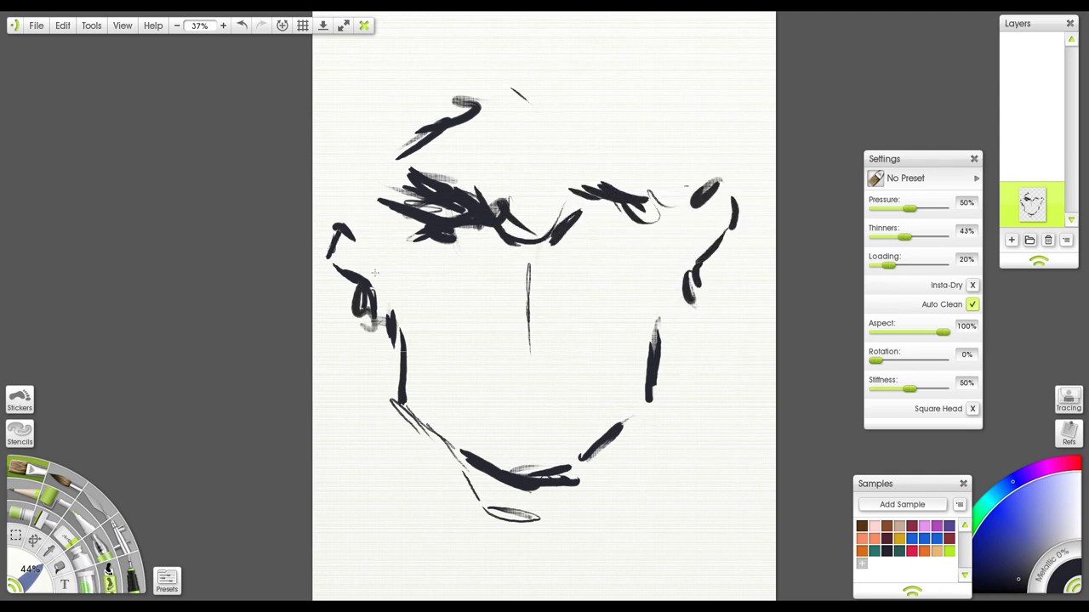
left_click_drag(350, 127, 354, 217)
Block in the nose tip and bridge, the mouth and the right eye with dark strokes.
mouse_move(507, 299)
left_mouse_down()
mouse_move(541, 343)
mouse_move(536, 336)
left_mouse_up()
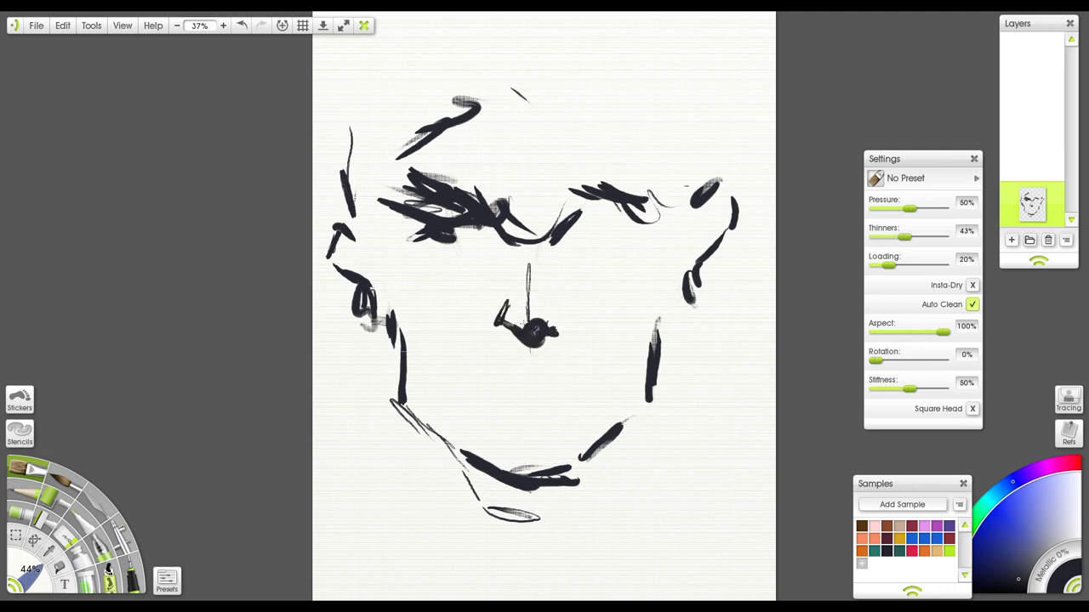
left_click_drag(496, 239, 537, 247)
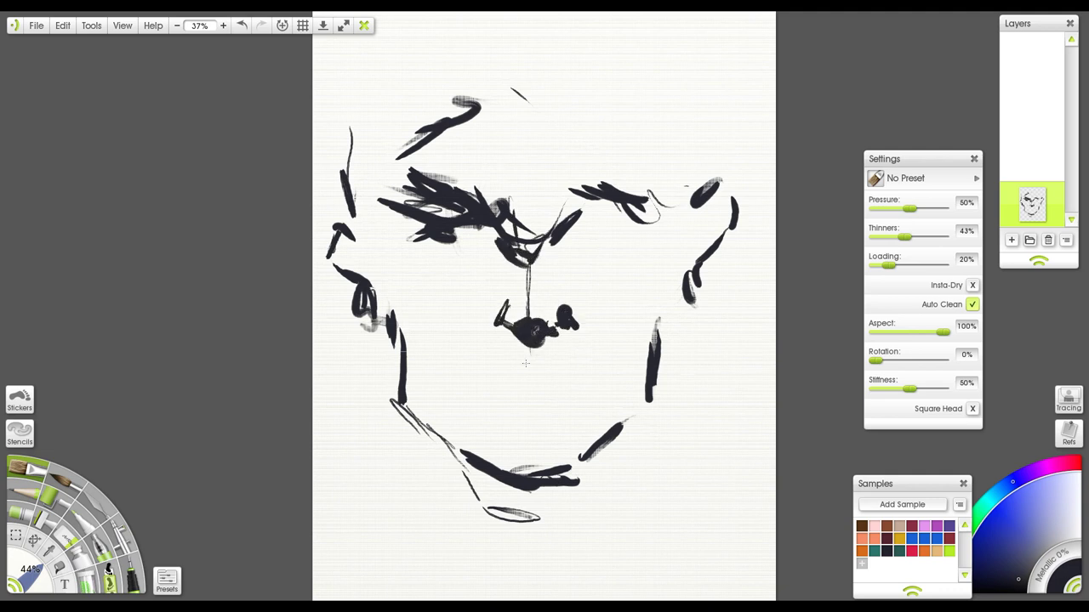
mouse_move(524, 362)
left_mouse_down()
mouse_move(493, 384)
mouse_move(558, 372)
left_mouse_up()
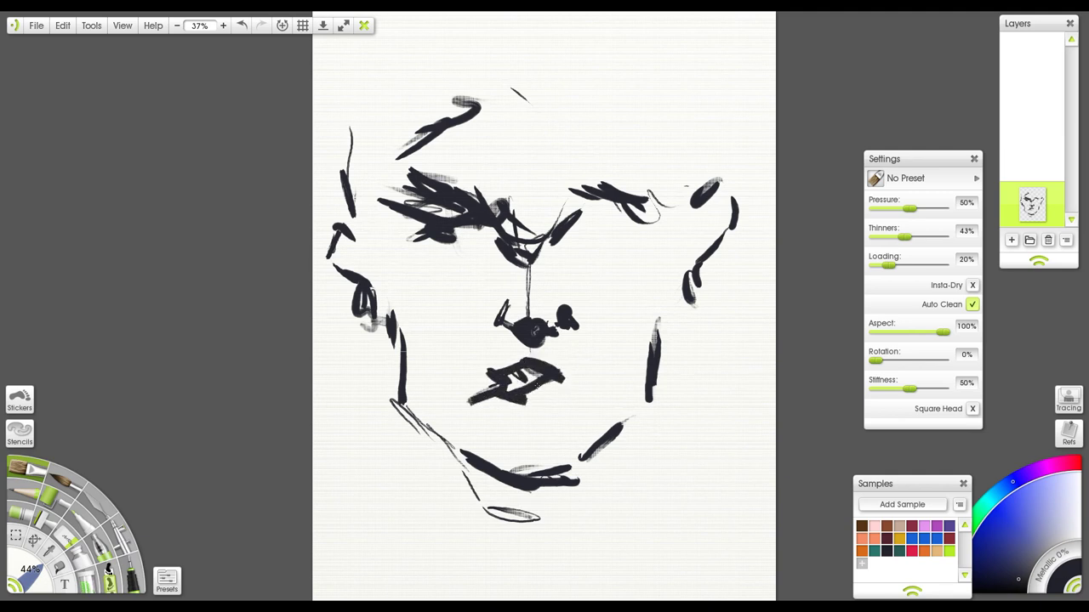
left_click_drag(596, 228, 636, 206)
Paint vertical strokes on both sides below the jaw to form the neck.
left_click_drag(403, 404, 422, 461)
mouse_move(435, 430)
left_mouse_down()
mouse_move(419, 459)
mouse_move(431, 512)
left_mouse_up()
left_click_drag(406, 463, 401, 492)
left_click_drag(651, 451, 654, 562)
left_click_drag(449, 489, 451, 554)
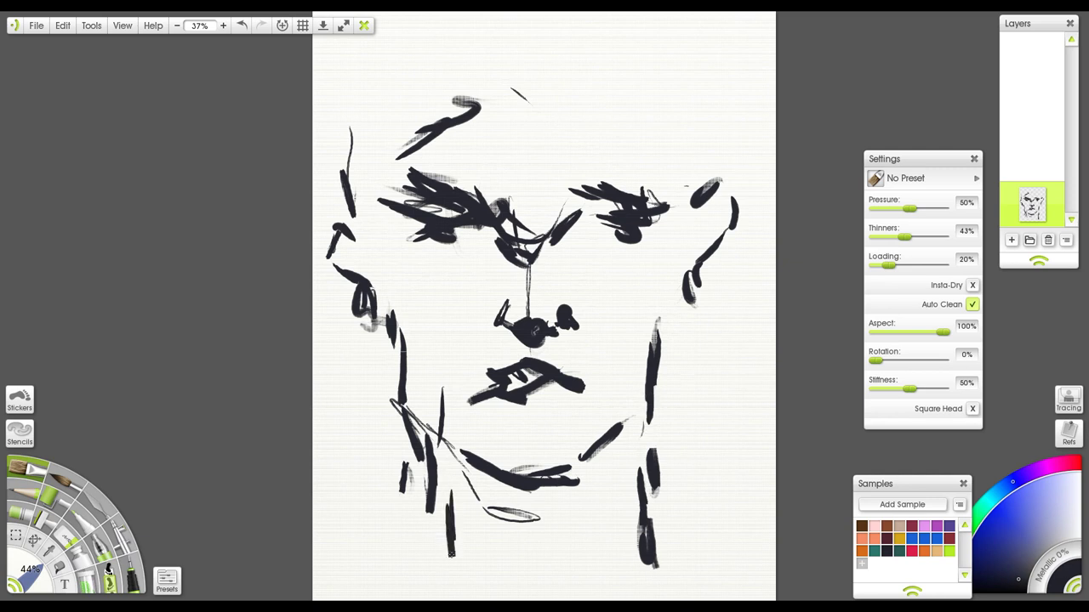
left_click_drag(610, 458, 612, 549)
left_click_drag(620, 472, 623, 553)
Add the lower ends of both ears and a few hairline strokes above the right temple.
left_click_drag(666, 333, 687, 345)
left_click_drag(385, 337, 352, 354)
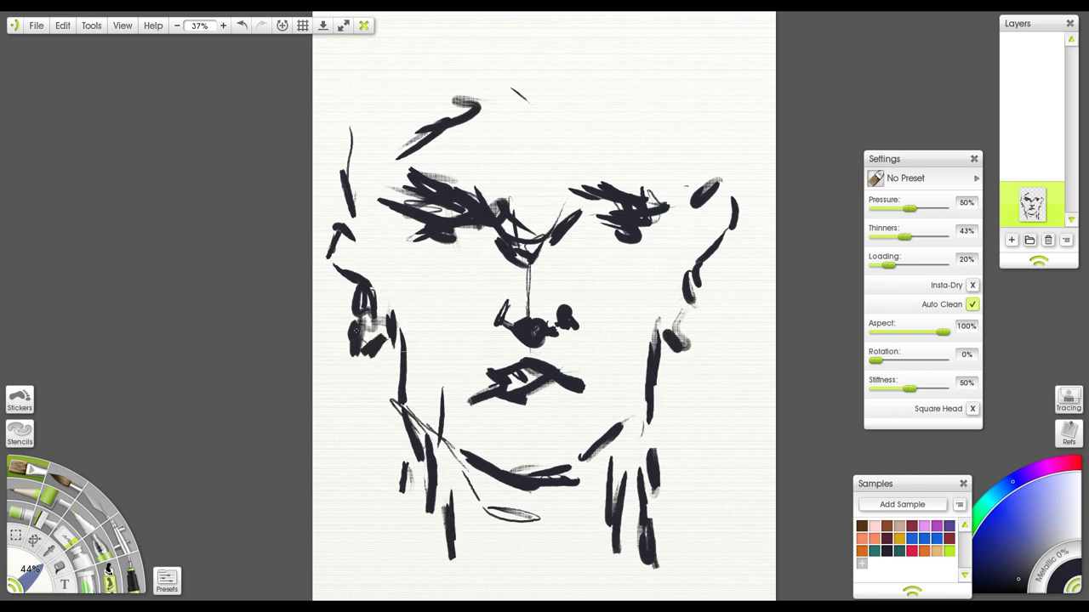
left_click_drag(672, 85, 674, 135)
left_click_drag(684, 82, 691, 142)
left_click_drag(670, 30, 681, 57)
left_click_drag(647, 36, 654, 51)
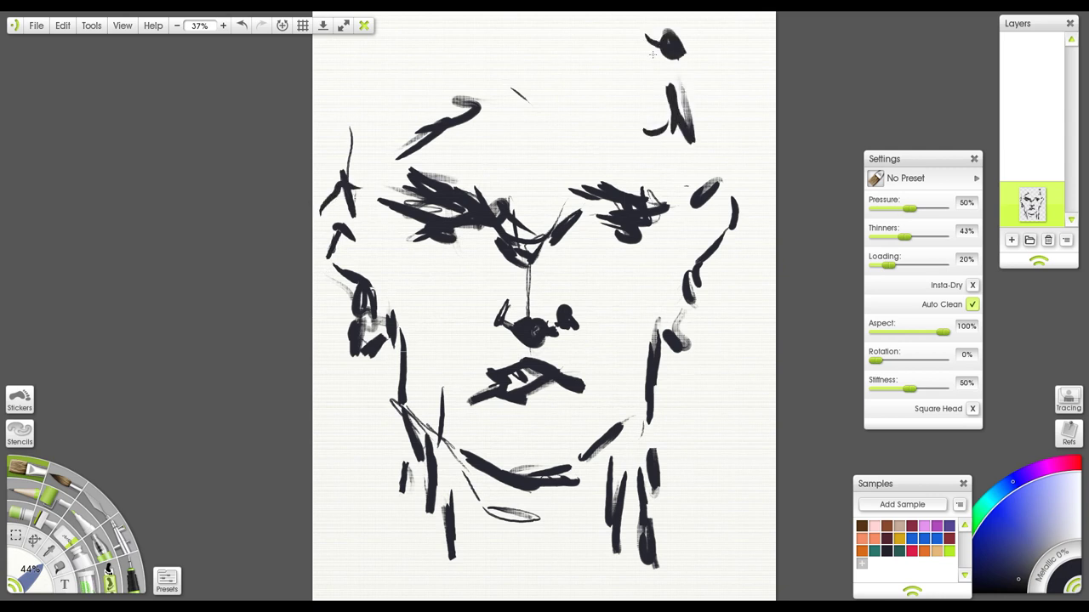
Transform the layer contents to scale the face down and move it lower on the canvas.
left_click(62, 26)
left_click(127, 184)
mouse_move(746, 27)
left_mouse_down()
mouse_move(662, 99)
mouse_move(703, 80)
left_mouse_up()
mouse_move(590, 187)
left_mouse_down()
mouse_move(637, 172)
mouse_move(605, 231)
left_mouse_up()
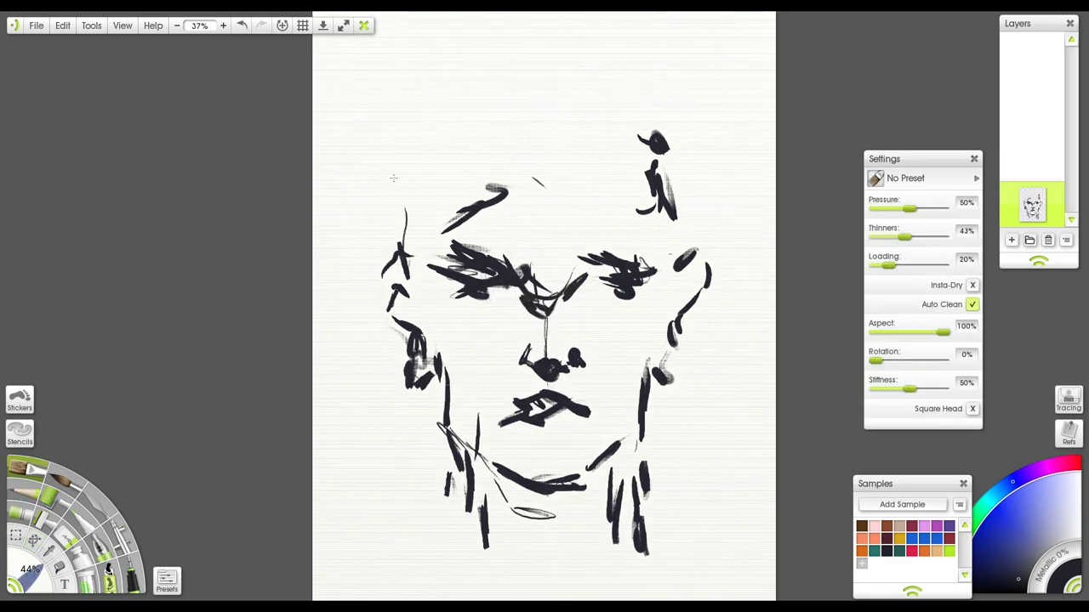
Sketch the outer hair shape from the left temple over the top of the head with dark strokes.
mouse_move(411, 210)
left_mouse_down()
mouse_move(390, 158)
mouse_move(425, 97)
mouse_move(485, 102)
mouse_move(536, 66)
left_mouse_up()
left_click_drag(504, 20, 568, 81)
mouse_move(586, 53)
left_mouse_down()
mouse_move(646, 57)
mouse_move(630, 102)
left_mouse_up()
left_click_drag(670, 70, 646, 117)
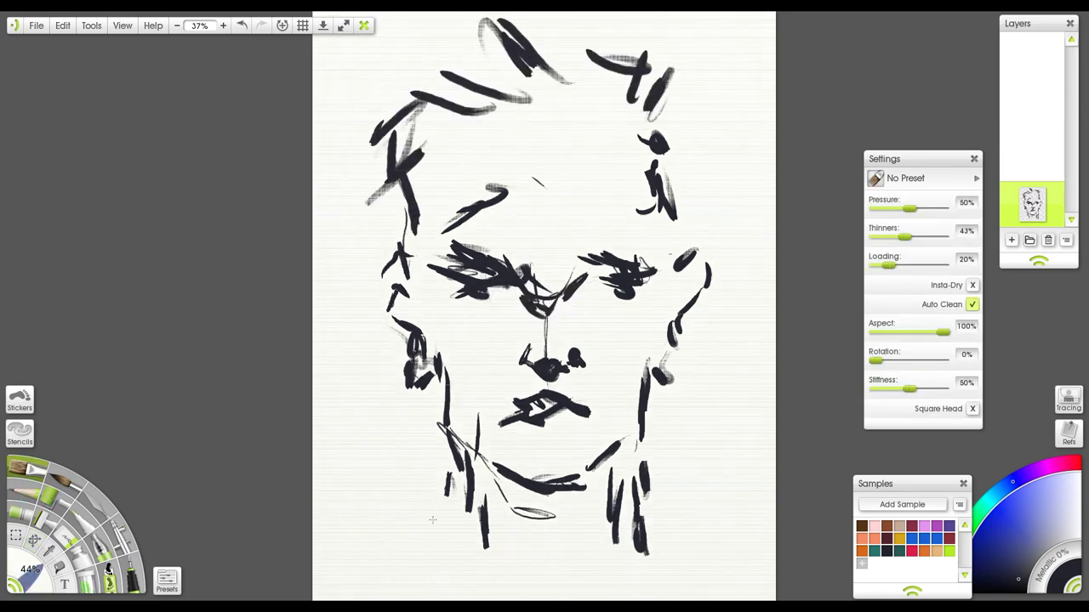
Extend both sides of the neck downward with long dark strokes.
left_click_drag(426, 507, 440, 549)
left_click_drag(466, 503, 473, 595)
left_click_drag(473, 524, 476, 600)
left_click_drag(638, 546, 637, 580)
Darken the right side of the chin and thicken the strokes along the right jaw and ear.
mouse_move(546, 479)
left_mouse_down()
mouse_move(600, 456)
mouse_move(583, 478)
left_mouse_up()
mouse_move(562, 464)
left_mouse_down()
mouse_move(591, 441)
mouse_move(612, 459)
left_mouse_up()
left_click_drag(668, 393, 657, 444)
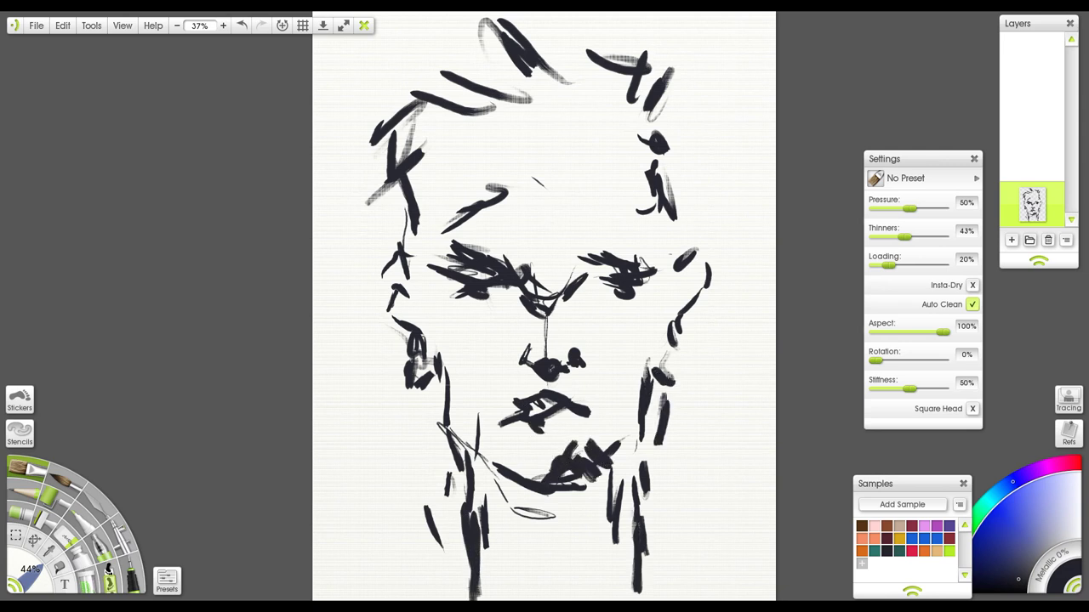
left_click_drag(648, 379, 672, 356)
left_click_drag(677, 328, 660, 371)
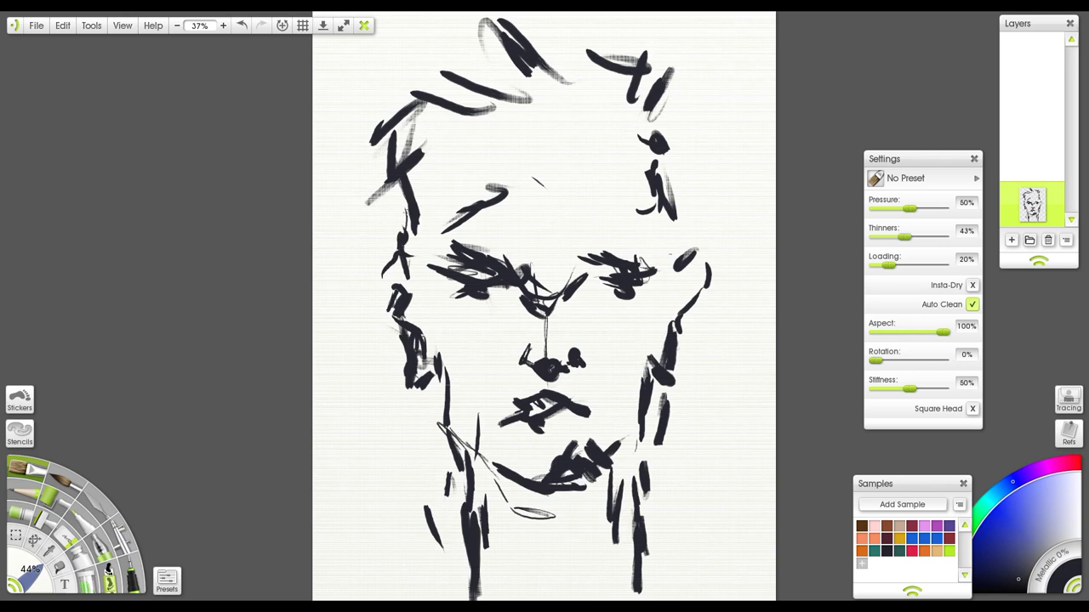
Fill in the hair with many short dark strokes from the left temple across the fringe to the right side.
left_click_drag(393, 187, 411, 231)
left_click_drag(412, 126, 454, 87)
mouse_move(455, 90)
left_mouse_down()
mouse_move(515, 129)
mouse_move(523, 147)
left_mouse_up()
left_click_drag(512, 57, 546, 140)
left_click_drag(534, 94, 559, 148)
left_click_drag(553, 72, 577, 149)
left_click_drag(574, 84, 593, 151)
left_click_drag(601, 68, 596, 156)
left_click_drag(630, 73, 637, 149)
left_click_drag(689, 85, 642, 138)
left_click_drag(602, 97, 626, 83)
left_click_drag(662, 83, 692, 73)
mouse_move(634, 95)
left_mouse_down()
mouse_move(656, 82)
mouse_move(667, 110)
left_mouse_up()
left_click_drag(654, 109, 636, 131)
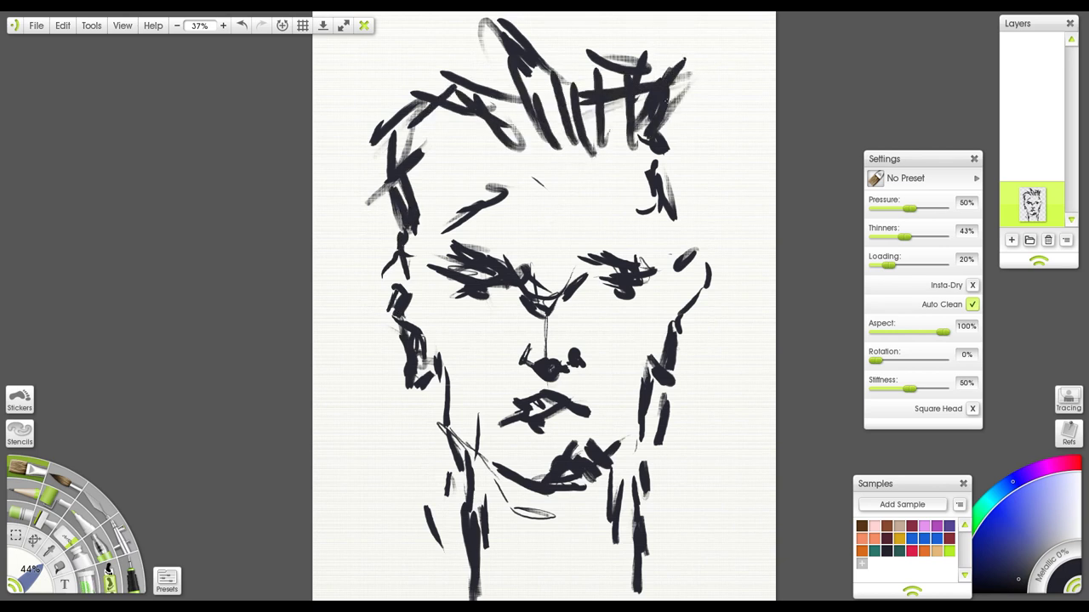
left_click_drag(680, 88, 658, 134)
left_click_drag(657, 160, 692, 107)
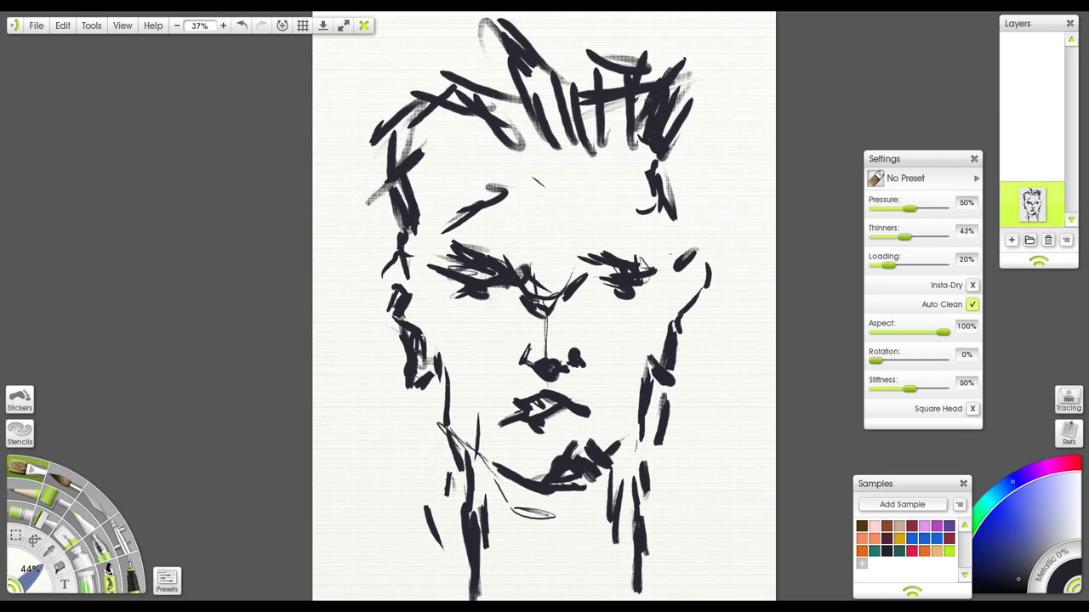
Smear the left eye socket, cheek and jaw with the Palette Knife.
left_click(96, 508)
mouse_move(496, 291)
left_mouse_down()
mouse_move(465, 221)
mouse_move(461, 298)
left_mouse_up()
left_click_drag(417, 341, 447, 350)
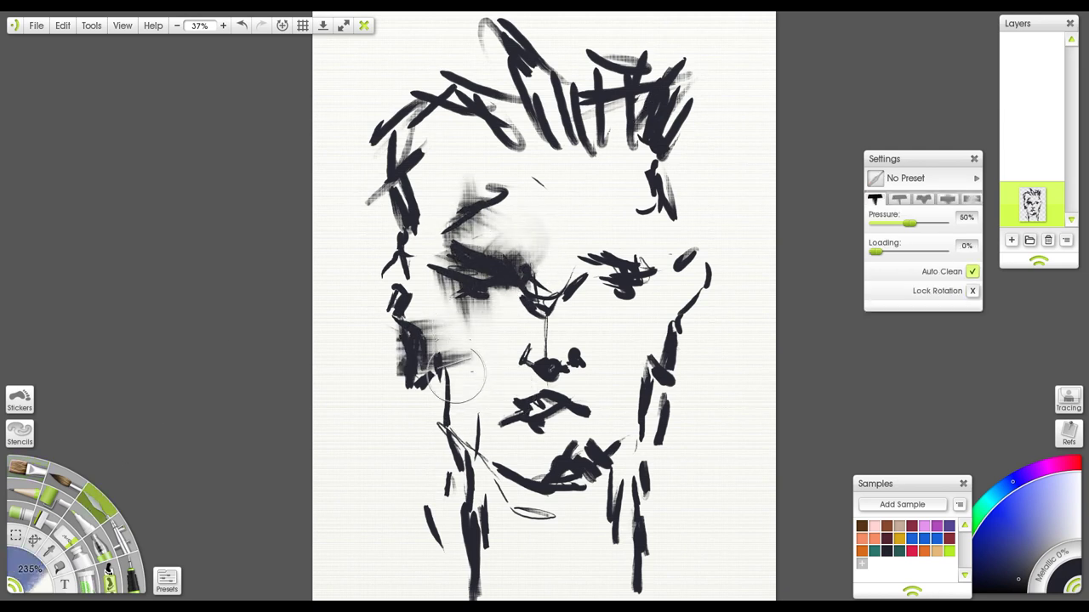
left_click_drag(452, 397, 470, 480)
Smear the mouth, chin, right eye, nose bridge and left hair with the Palette Knife.
mouse_move(527, 414)
left_mouse_down()
mouse_move(553, 402)
mouse_move(572, 415)
left_mouse_up()
mouse_move(557, 480)
left_mouse_down()
mouse_move(538, 495)
mouse_move(546, 516)
mouse_move(563, 502)
left_mouse_up()
left_click_drag(611, 415, 591, 344)
mouse_move(551, 415)
left_mouse_down()
mouse_move(583, 409)
mouse_move(596, 204)
mouse_move(613, 191)
mouse_move(579, 229)
mouse_move(514, 228)
mouse_move(434, 298)
mouse_move(425, 366)
mouse_move(549, 375)
mouse_move(432, 434)
mouse_move(462, 446)
left_mouse_up()
left_click_drag(599, 408, 609, 434)
left_click_drag(599, 198, 577, 373)
mouse_move(425, 234)
left_mouse_down()
mouse_move(566, 189)
mouse_move(520, 242)
mouse_move(526, 271)
mouse_move(366, 332)
mouse_move(417, 264)
mouse_move(341, 281)
mouse_move(357, 194)
mouse_move(406, 191)
left_mouse_up()
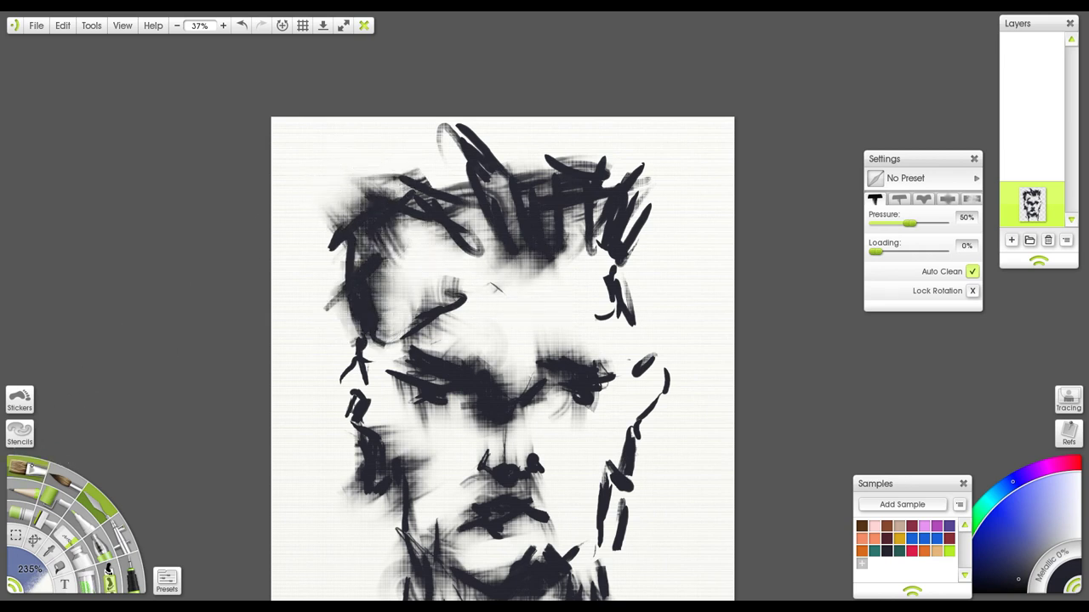
Add dark oil brush strokes to widen the hair on both sides of the head.
left_click(27, 469)
mouse_move(338, 175)
left_mouse_down()
mouse_move(342, 199)
mouse_move(306, 270)
mouse_move(344, 220)
mouse_move(316, 202)
mouse_move(319, 358)
left_mouse_up()
mouse_move(630, 340)
left_mouse_down()
mouse_move(658, 288)
mouse_move(665, 227)
mouse_move(619, 264)
left_mouse_up()
left_click_drag(503, 448, 500, 313)
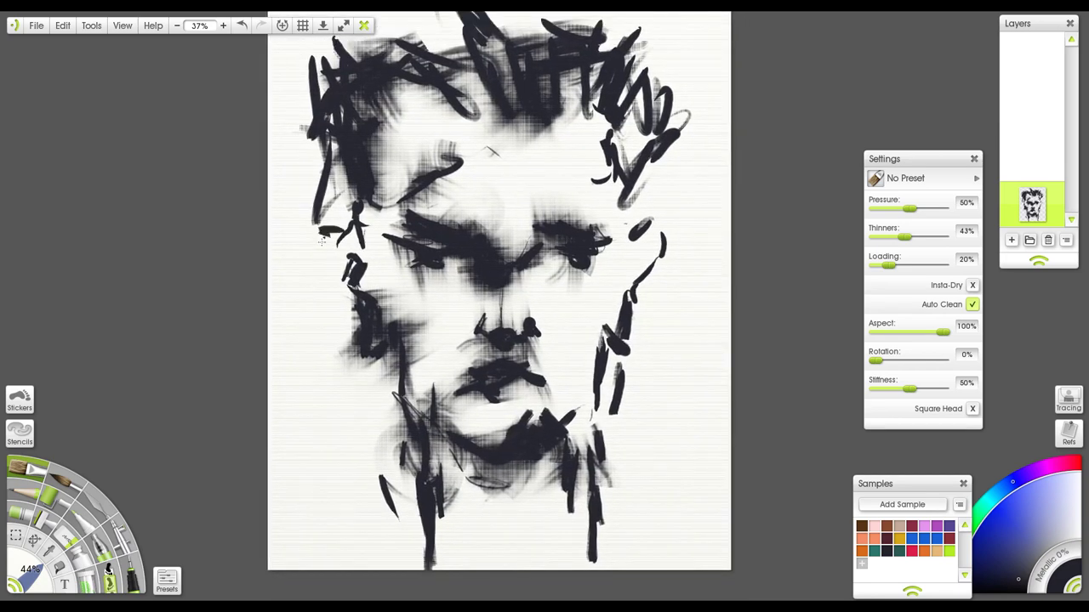
Strengthen the outlines of both ears with dark oil brush strokes.
left_click_drag(322, 241, 373, 328)
mouse_move(668, 198)
left_mouse_down()
mouse_move(625, 219)
mouse_move(662, 234)
left_mouse_up()
left_click_drag(642, 261, 638, 313)
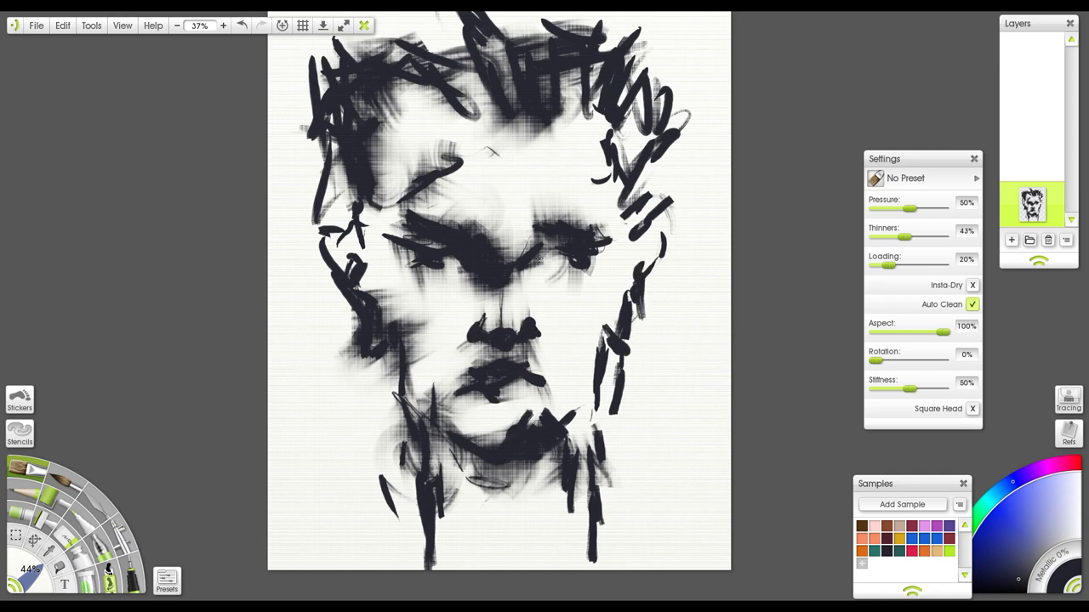
Add dark strokes to the left eyebrow, the left cheek edge and the underside of the chin.
mouse_move(463, 207)
left_mouse_down()
mouse_move(426, 219)
mouse_move(406, 211)
left_mouse_up()
left_click_drag(391, 318, 393, 400)
left_click_drag(442, 452, 491, 471)
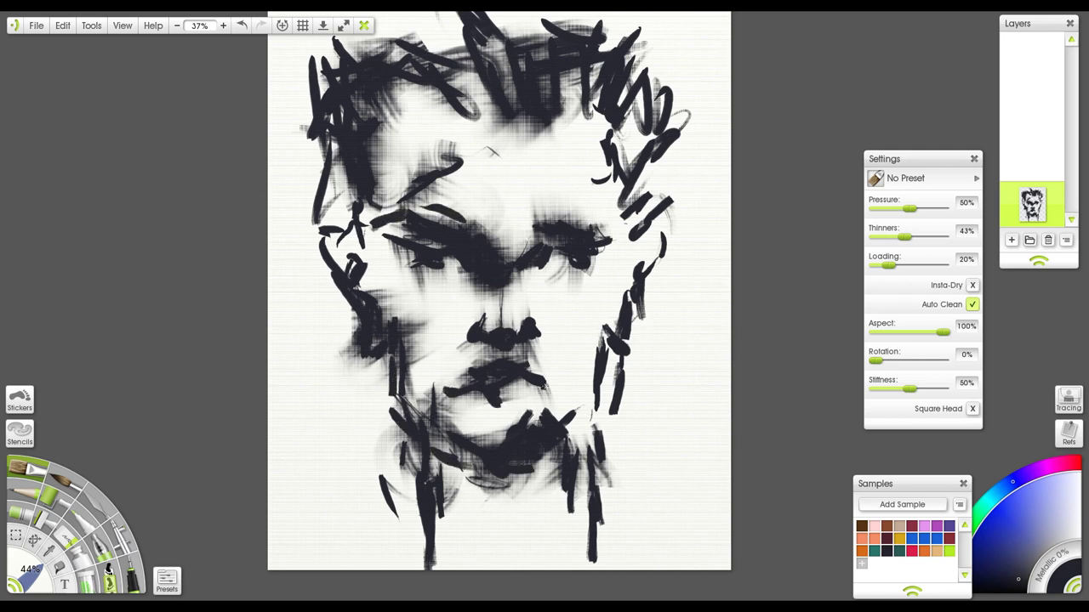
Smear the ears, right side of the face, neck and hair with the Palette Knife.
left_click(91, 504)
left_click_drag(340, 275, 355, 243)
mouse_move(629, 208)
left_mouse_down()
mouse_move(664, 255)
mouse_move(644, 315)
mouse_move(606, 340)
mouse_move(553, 527)
mouse_move(549, 451)
mouse_move(528, 481)
left_mouse_up()
mouse_move(435, 536)
left_mouse_down()
mouse_move(429, 477)
mouse_move(442, 451)
mouse_move(438, 501)
left_mouse_up()
mouse_move(629, 158)
left_mouse_down()
mouse_move(606, 89)
mouse_move(540, 136)
mouse_move(544, 110)
mouse_move(523, 56)
mouse_move(545, 85)
mouse_move(540, 118)
mouse_move(572, 190)
left_mouse_up()
left_click_drag(476, 110, 432, 126)
Transform all layers to shrink the head and shift it lower on the canvas.
left_click(63, 26)
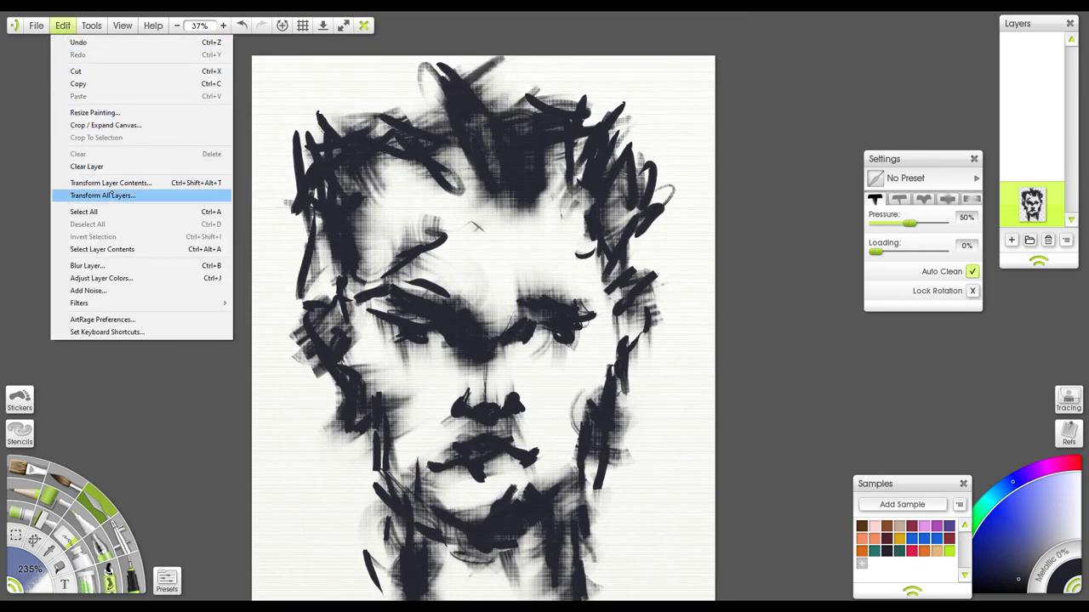
left_click(93, 196)
left_click_drag(271, 58, 362, 129)
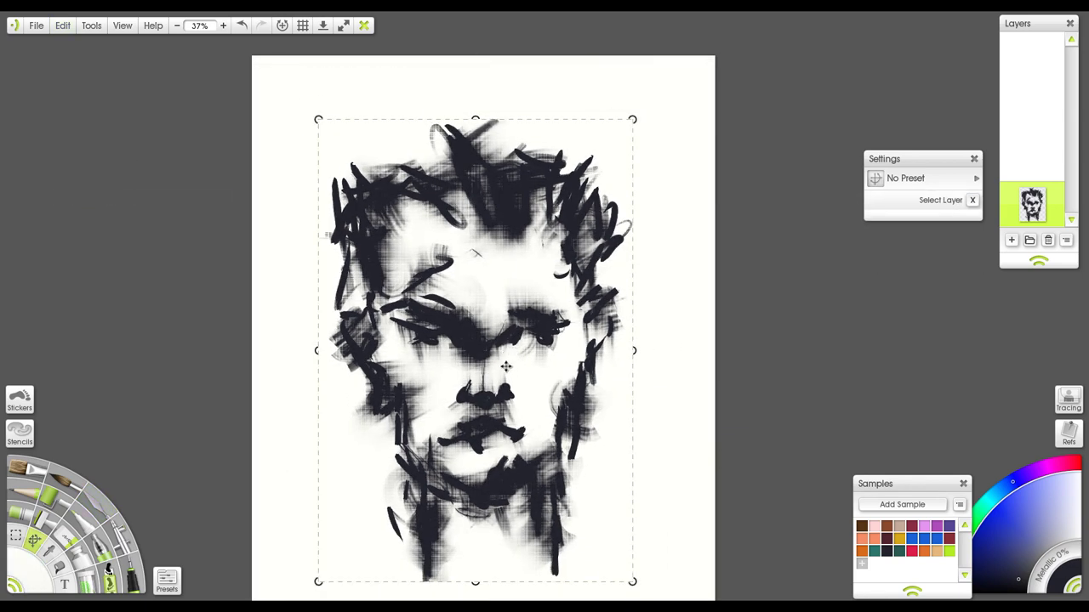
left_click_drag(506, 367, 508, 412)
left_click(652, 181)
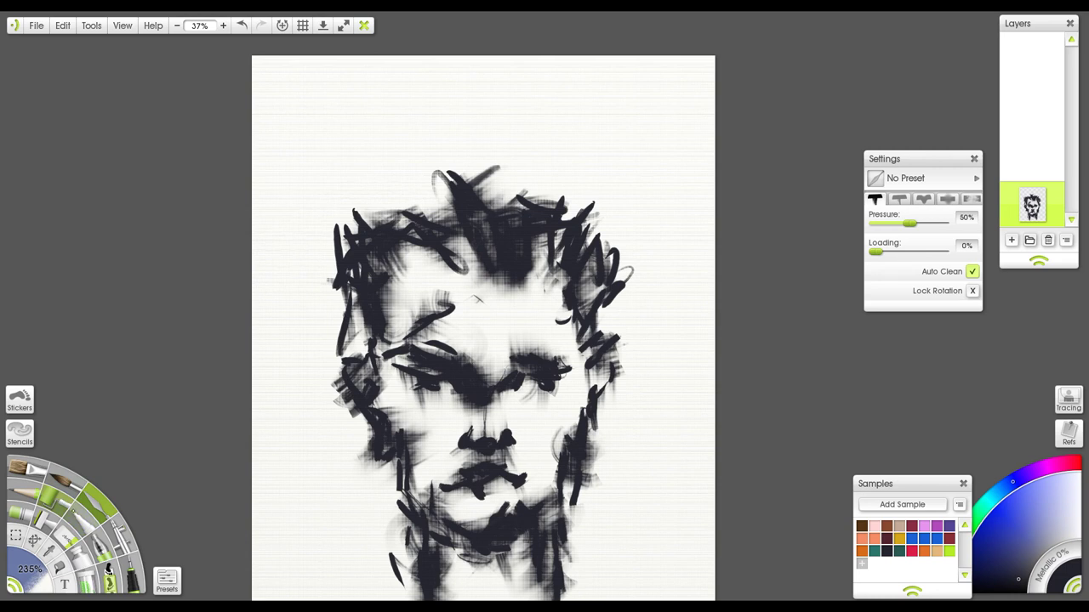
Paint bold spiky strokes with the oil brush to raise the hair along the top and sides of the head.
left_click(28, 468)
mouse_move(367, 221)
left_mouse_down()
mouse_move(384, 223)
mouse_move(403, 182)
mouse_move(430, 166)
mouse_move(459, 175)
left_mouse_up()
mouse_move(461, 144)
left_mouse_down()
mouse_move(520, 125)
mouse_move(510, 170)
left_mouse_up()
left_click_drag(476, 166, 573, 198)
mouse_move(580, 158)
left_mouse_down()
mouse_move(617, 187)
mouse_move(606, 248)
left_mouse_up()
left_click_drag(596, 195, 629, 274)
left_click_drag(631, 259, 600, 297)
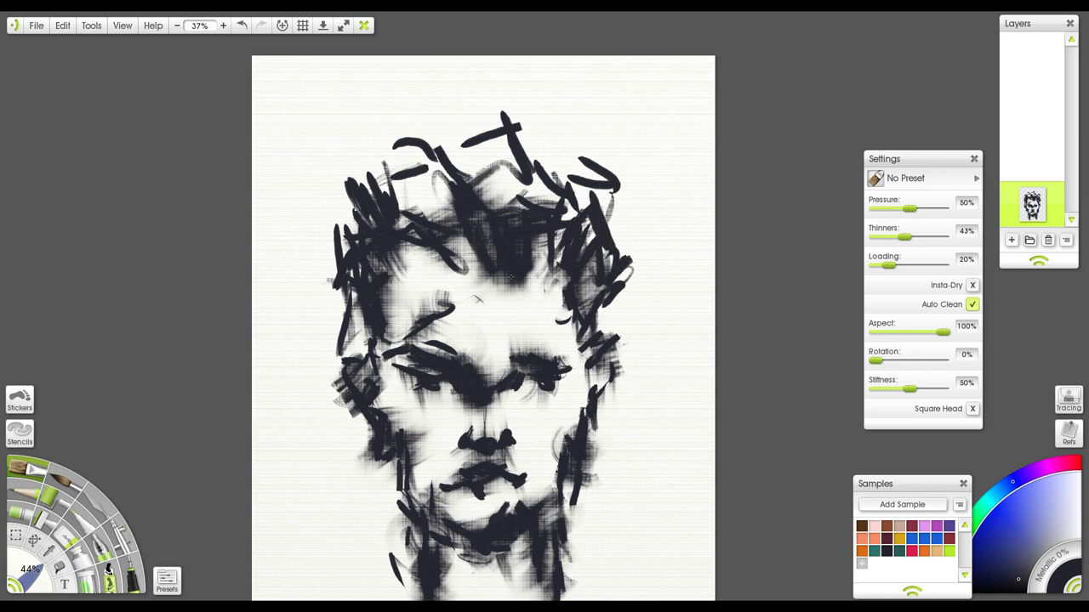
Lighten the hair on the right side of the head with the Eraser.
left_click(65, 536)
left_click_drag(580, 177, 562, 189)
mouse_move(620, 161)
left_mouse_down()
mouse_move(585, 192)
mouse_move(602, 242)
left_mouse_up()
left_click_drag(572, 221, 580, 337)
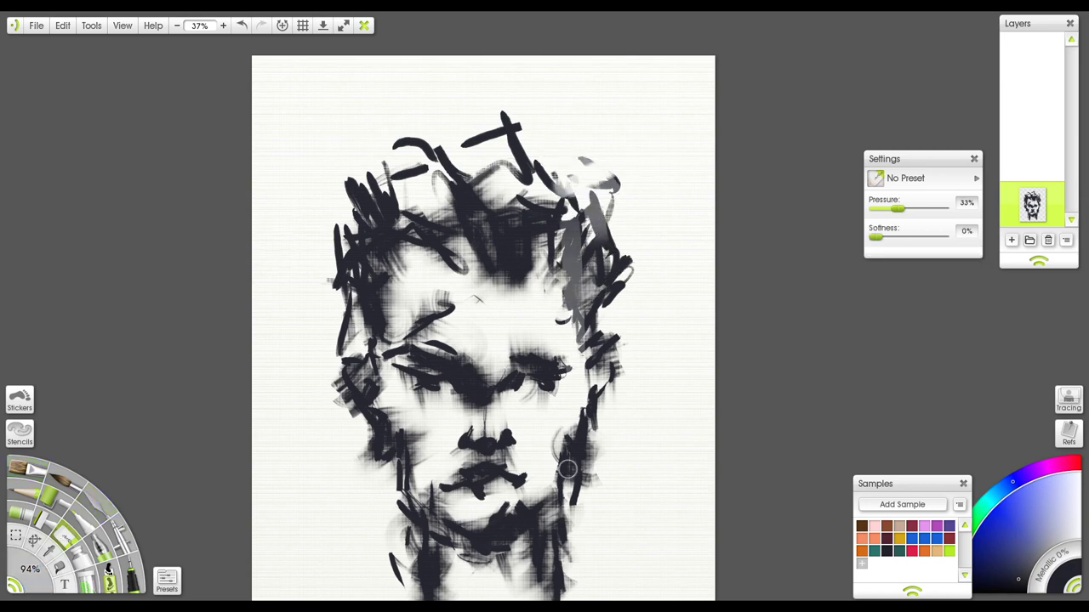
Erase light patches into the right jaw, chin, left eye area and left cheek.
left_click_drag(557, 476, 591, 460)
left_click_drag(492, 539, 508, 540)
left_click_drag(439, 364, 461, 370)
left_click_drag(384, 412, 399, 491)
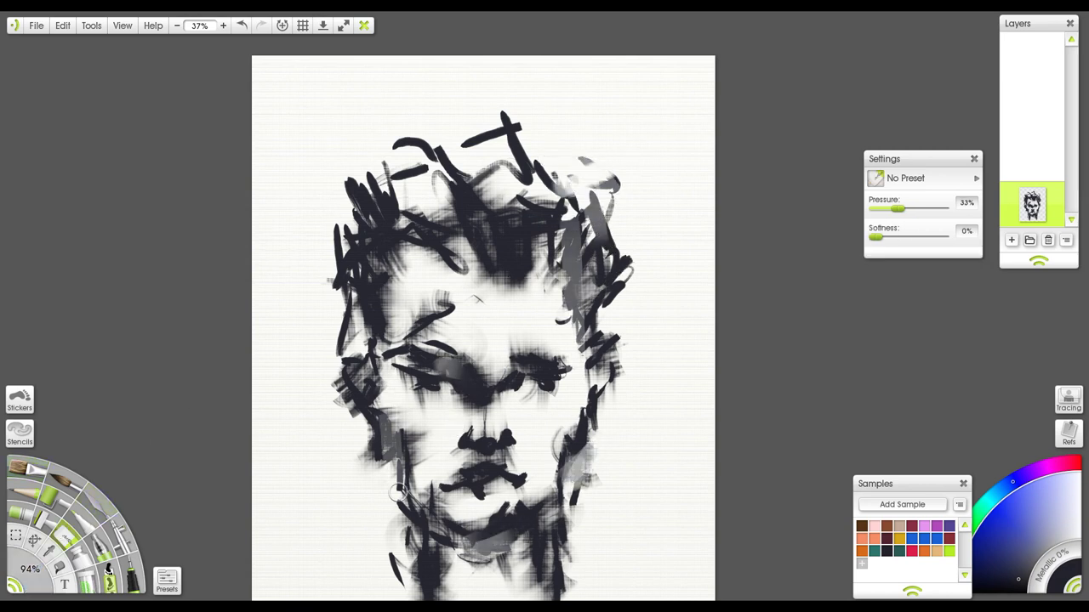
Erase grey highlights into the left hair, the fringe and the right side below the chin.
left_click_drag(357, 273, 366, 330)
left_click_drag(460, 558, 575, 470)
mouse_move(589, 298)
left_mouse_down()
mouse_move(557, 208)
mouse_move(493, 264)
left_mouse_up()
left_click_drag(349, 196, 388, 223)
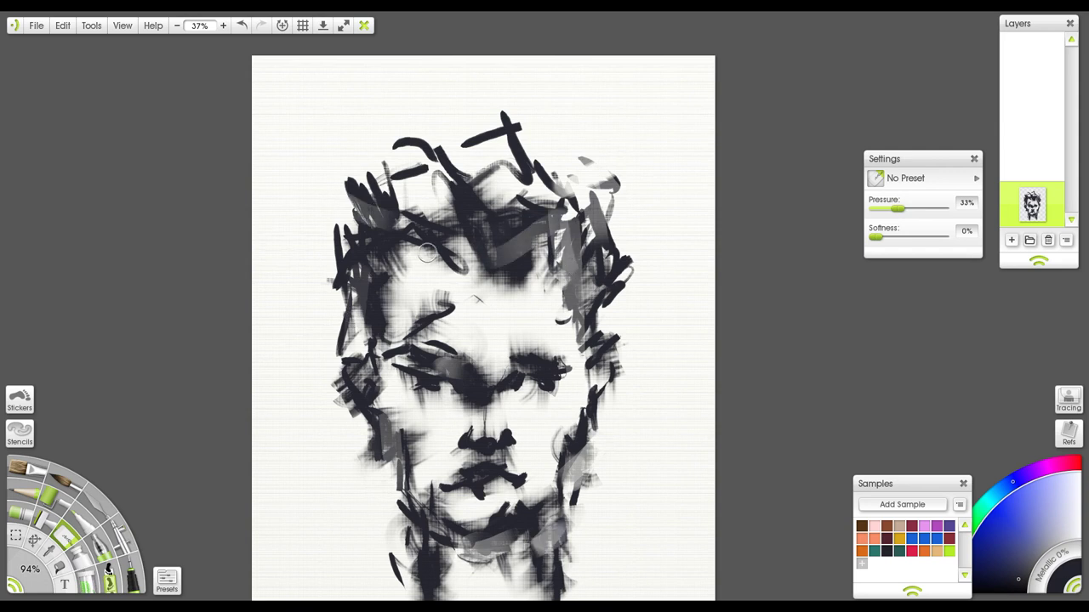
left_click_drag(355, 293, 361, 371)
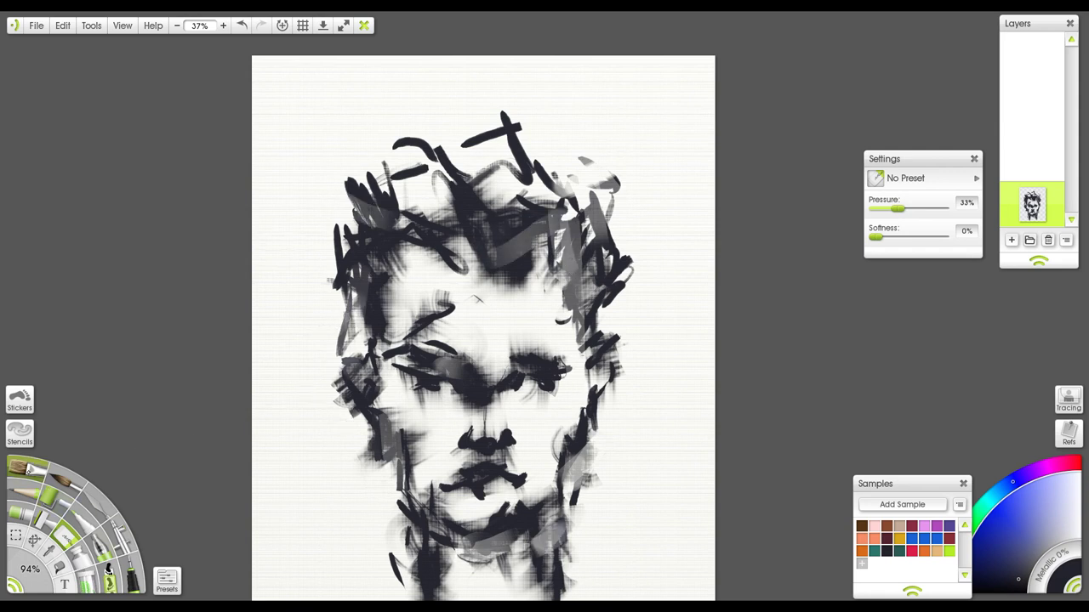
Add dark oil brush strokes around the left eyebrow and smear the left hair, brow and cheek with the Palette Knife.
key("o")
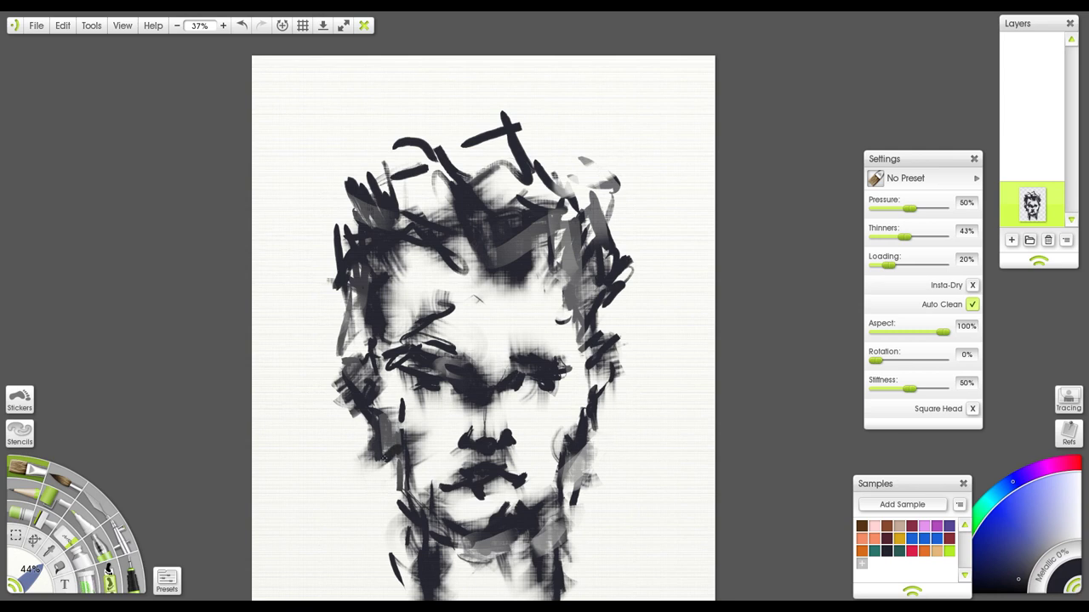
left_click_drag(479, 347, 467, 299)
key("k")
mouse_move(438, 255)
left_mouse_down()
mouse_move(422, 276)
mouse_move(382, 233)
mouse_move(443, 206)
mouse_move(379, 254)
mouse_move(362, 282)
mouse_move(334, 227)
mouse_move(347, 217)
left_mouse_up()
mouse_move(431, 322)
left_mouse_down()
mouse_move(386, 353)
mouse_move(458, 298)
left_mouse_up()
left_click_drag(493, 331, 475, 274)
mouse_move(353, 315)
left_mouse_down()
mouse_move(334, 340)
mouse_move(365, 298)
mouse_move(355, 273)
left_mouse_up()
mouse_move(410, 438)
left_mouse_down()
mouse_move(448, 429)
mouse_move(459, 412)
left_mouse_up()
left_click_drag(491, 357, 479, 273)
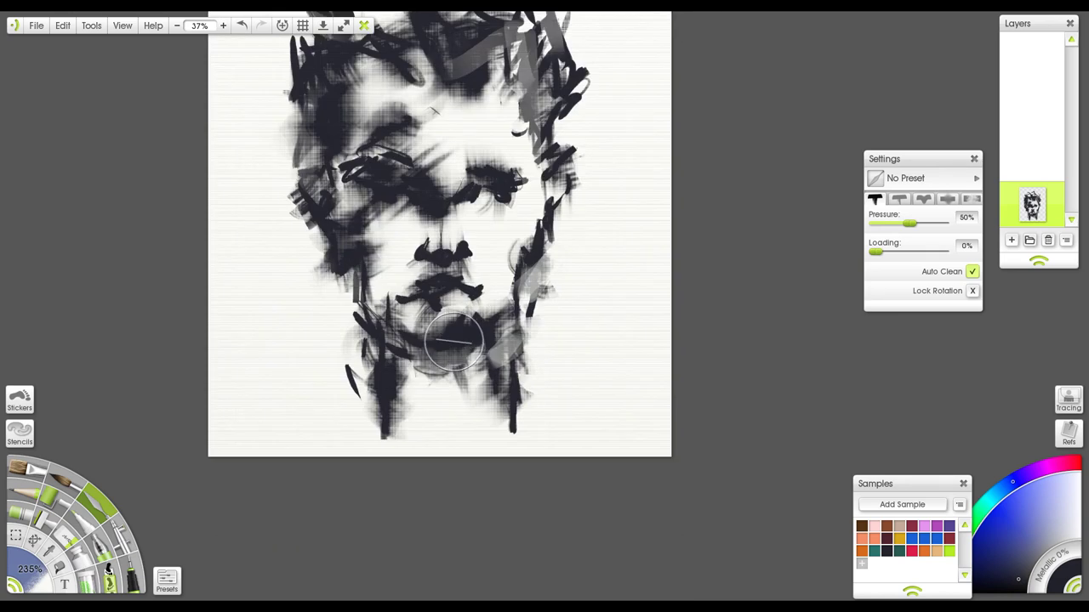
Smear the chin, right eye, right cheek and right ear with the Palette Knife.
left_click_drag(454, 341, 446, 361)
mouse_move(447, 381)
left_mouse_down()
mouse_move(467, 365)
mouse_move(464, 381)
left_mouse_up()
mouse_move(513, 174)
left_mouse_down()
mouse_move(496, 171)
mouse_move(490, 196)
mouse_move(492, 175)
left_mouse_up()
left_click_drag(498, 281, 491, 258)
left_click_drag(498, 338, 507, 311)
mouse_move(551, 191)
left_mouse_down()
mouse_move(534, 282)
mouse_move(524, 248)
mouse_move(551, 296)
mouse_move(552, 323)
left_mouse_up()
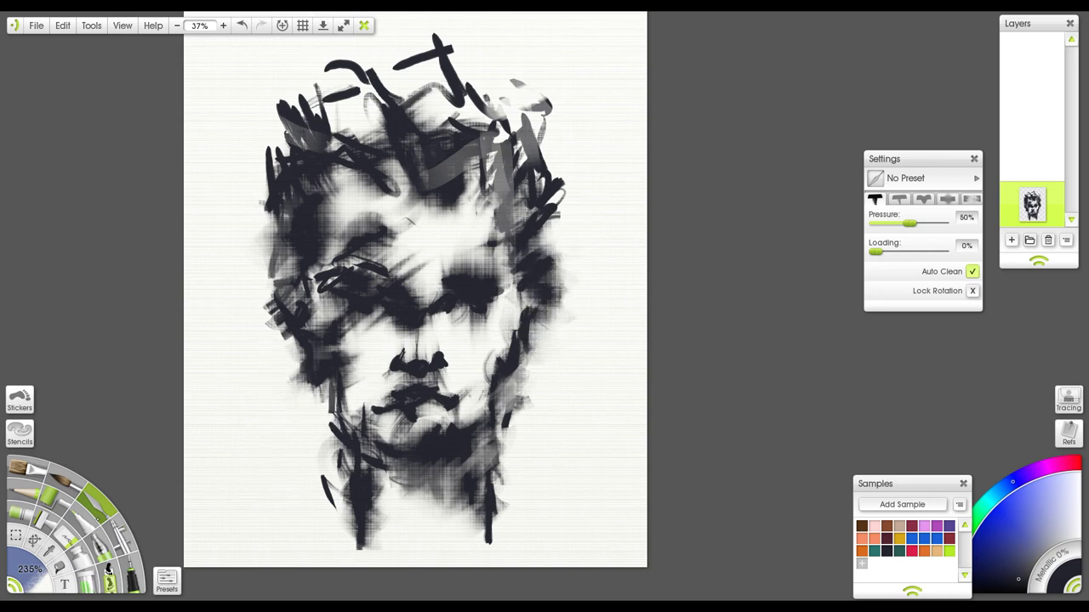
Lighten the shadow on the left cheek with the Eraser.
left_click(65, 537)
mouse_move(371, 351)
left_mouse_down()
mouse_move(349, 389)
mouse_move(331, 320)
mouse_move(324, 390)
left_mouse_up()
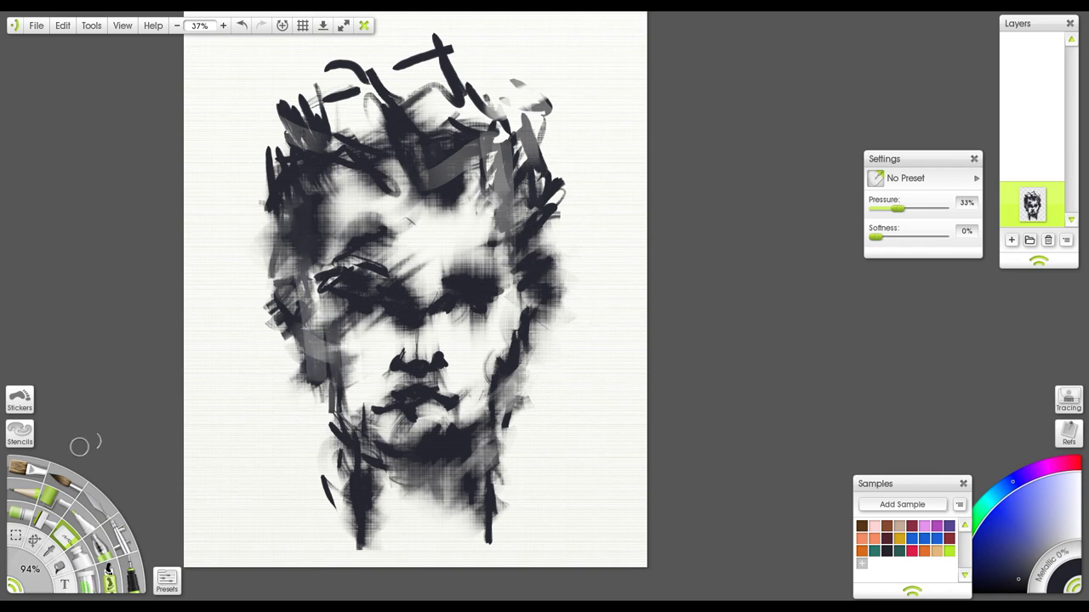
left_click_drag(875, 236, 908, 236)
left_click_drag(461, 286, 488, 286)
key("ctrl+z")
left_click(876, 237)
left_click_drag(455, 285, 498, 285)
key("ctrl+z")
Lighten the right hair edge and sketch loose pencil lines over the left ear, cheek, jaw and neck.
left_click_drag(537, 185, 545, 175)
left_click(30, 491)
left_click_drag(286, 321, 270, 278)
left_click_drag(289, 323, 448, 257)
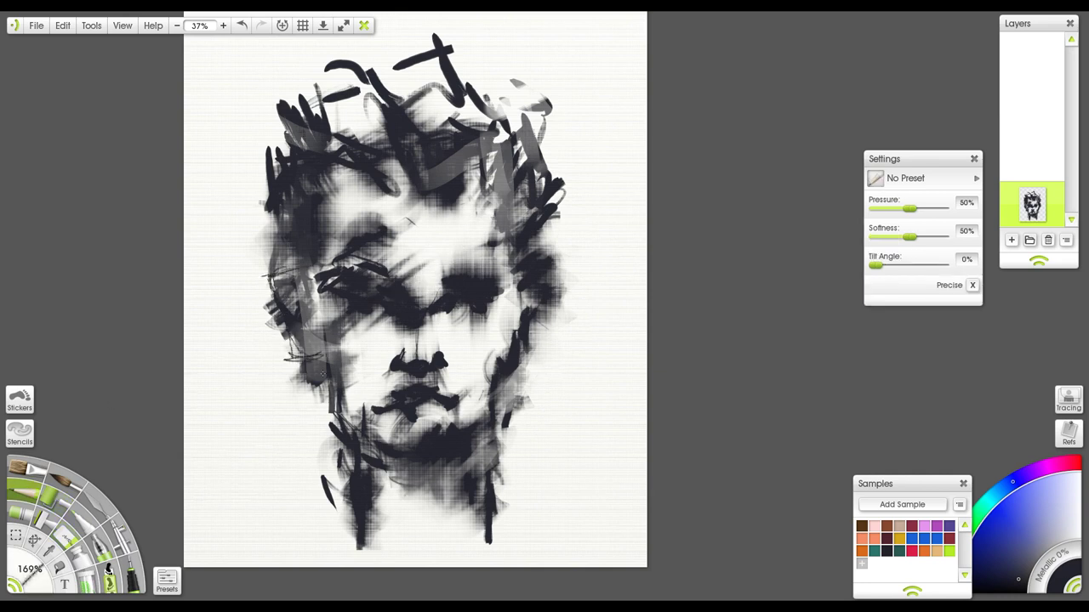
left_click_drag(344, 441, 349, 562)
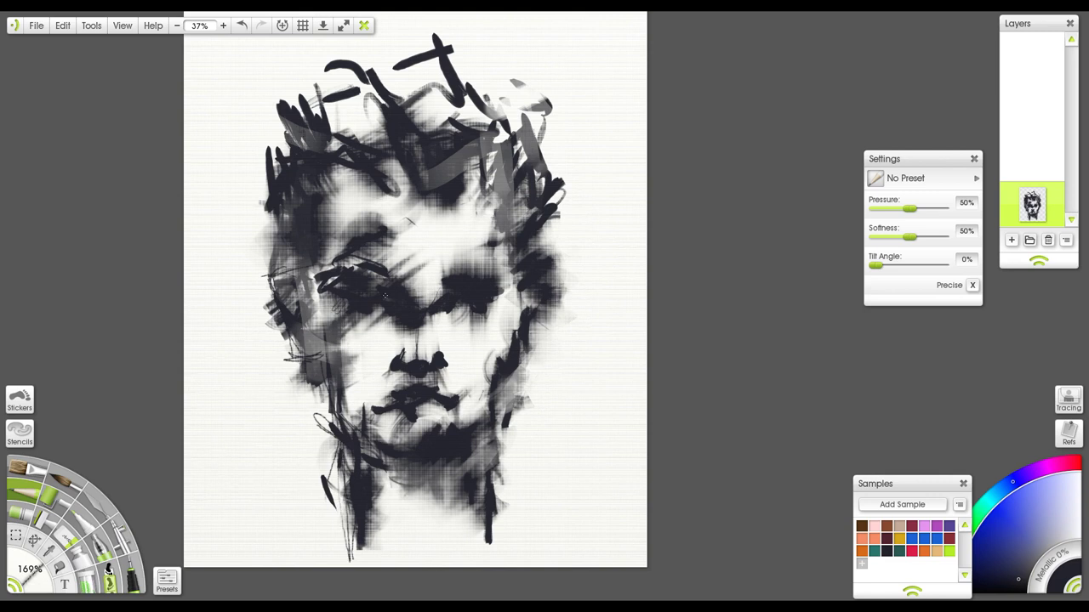
Draw loose pencil contours around the left eye socket, the chin, the right side of the face and the hair.
left_click_drag(340, 220, 402, 299)
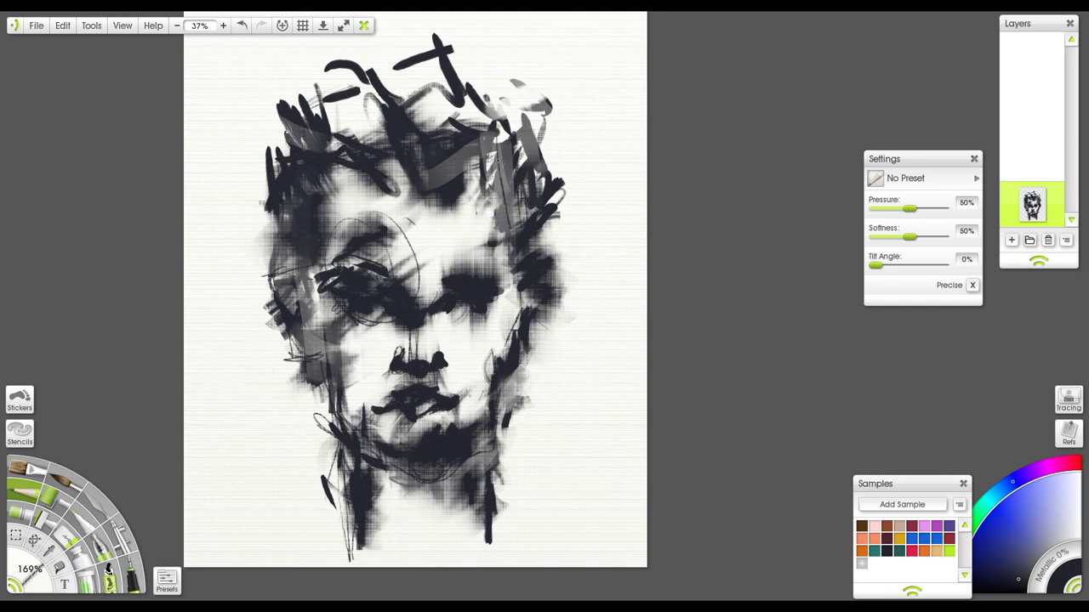
mouse_move(502, 85)
left_mouse_down()
mouse_move(442, 86)
mouse_move(421, 119)
mouse_move(331, 102)
mouse_move(316, 127)
left_mouse_up()
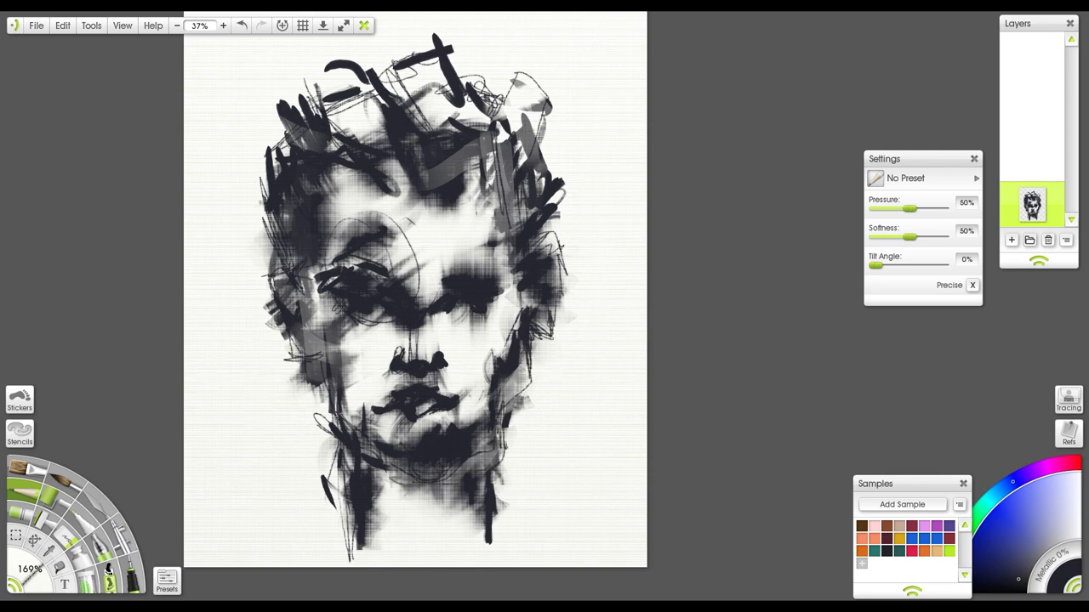
Lighten small areas along the left cheek and jaw, the right hair edge and the hair with the Eraser.
left_click(68, 540)
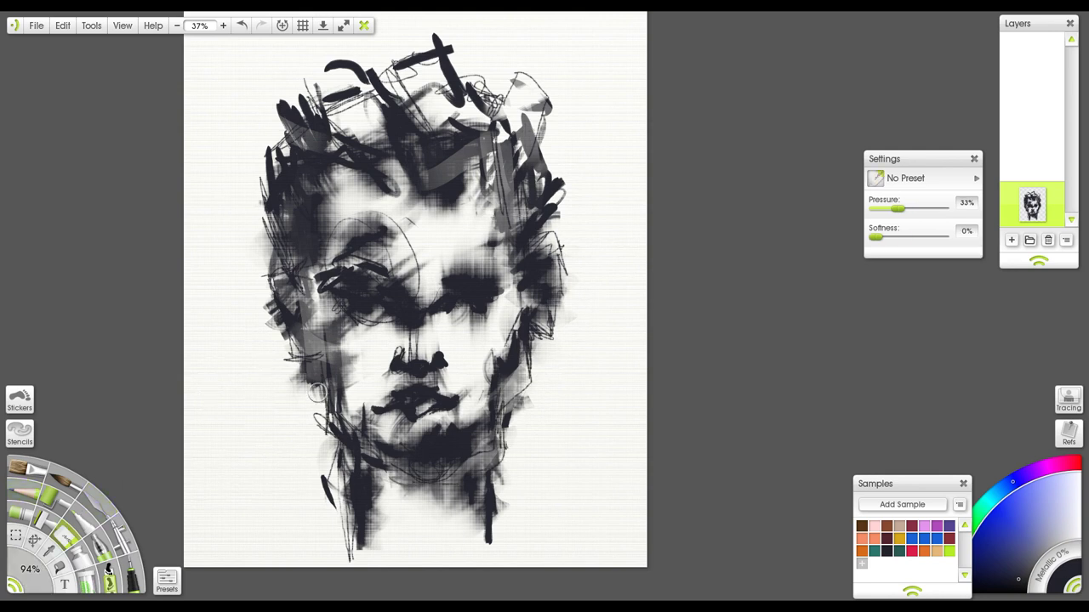
left_click_drag(311, 400, 289, 427)
key("ctrl+z")
key("ctrl+z")
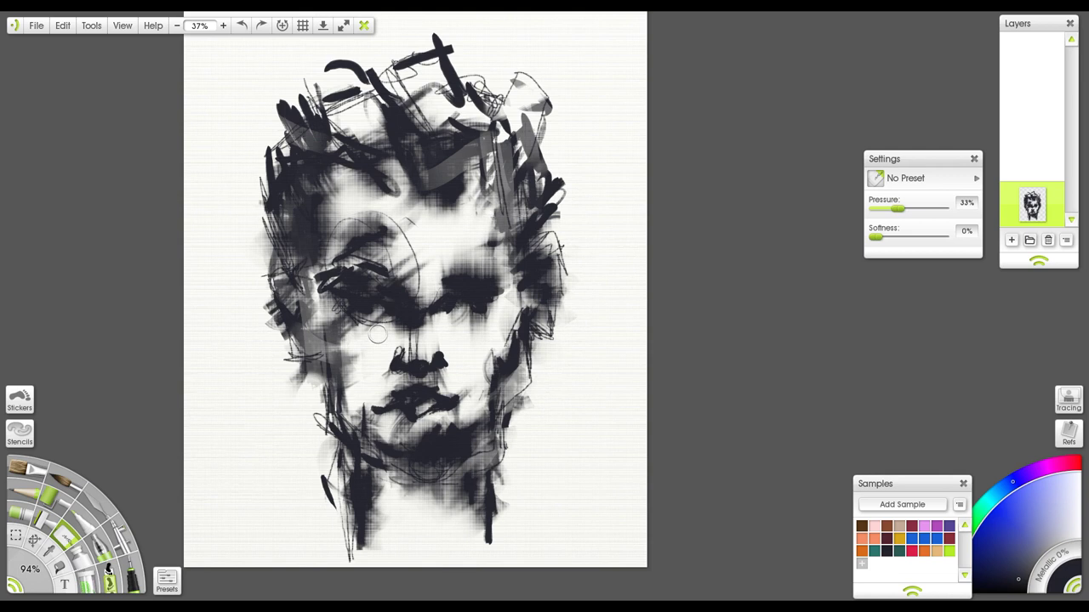
left_click_drag(391, 340, 330, 366)
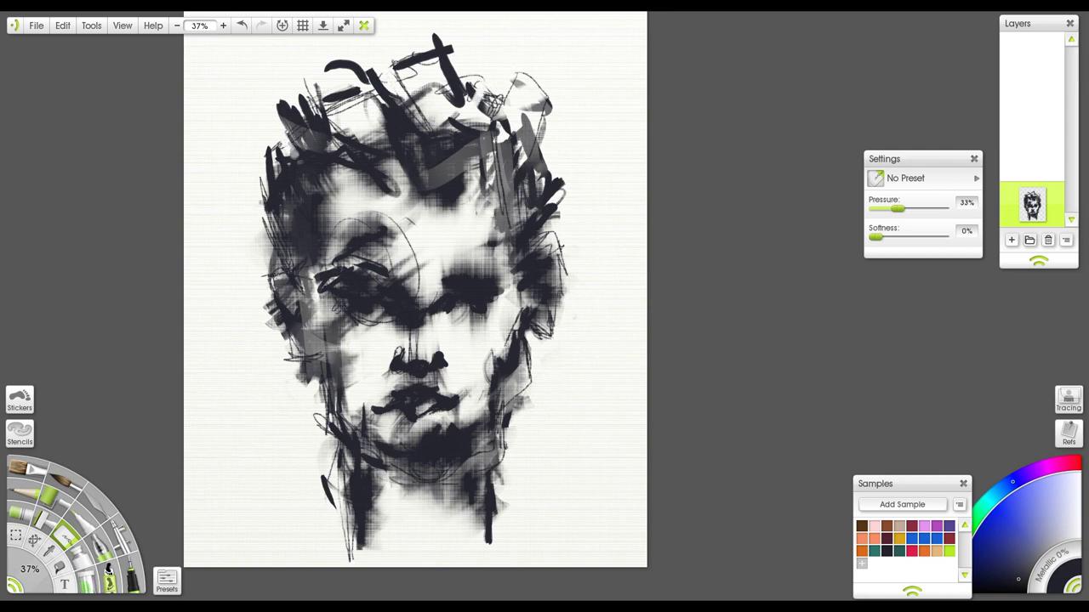
left_click_drag(415, 289, 405, 238)
Paint dark oil brush strokes for both sides of the collar and a curved neckline below the neck.
left_click_drag(318, 429, 318, 467)
left_click_drag(490, 446, 483, 482)
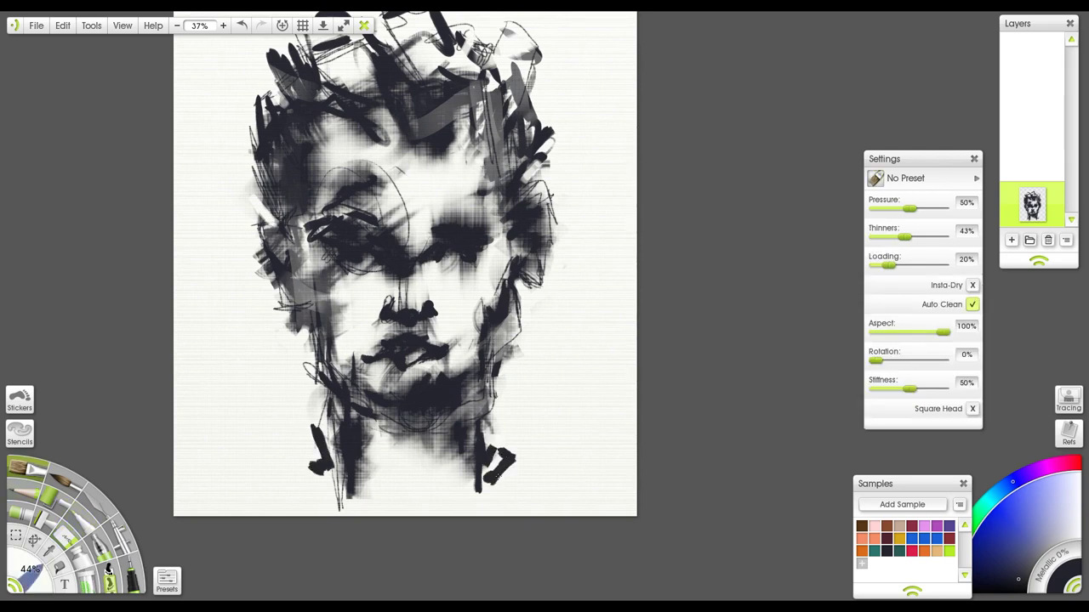
left_click_drag(317, 468, 311, 495)
left_click_drag(325, 473, 369, 514)
left_click_drag(497, 465, 473, 495)
mouse_move(340, 478)
left_mouse_down()
mouse_move(433, 511)
mouse_move(481, 472)
left_mouse_up()
Paint the sloping left and right shoulders with dark oil brush strokes.
left_click_drag(313, 473, 194, 514)
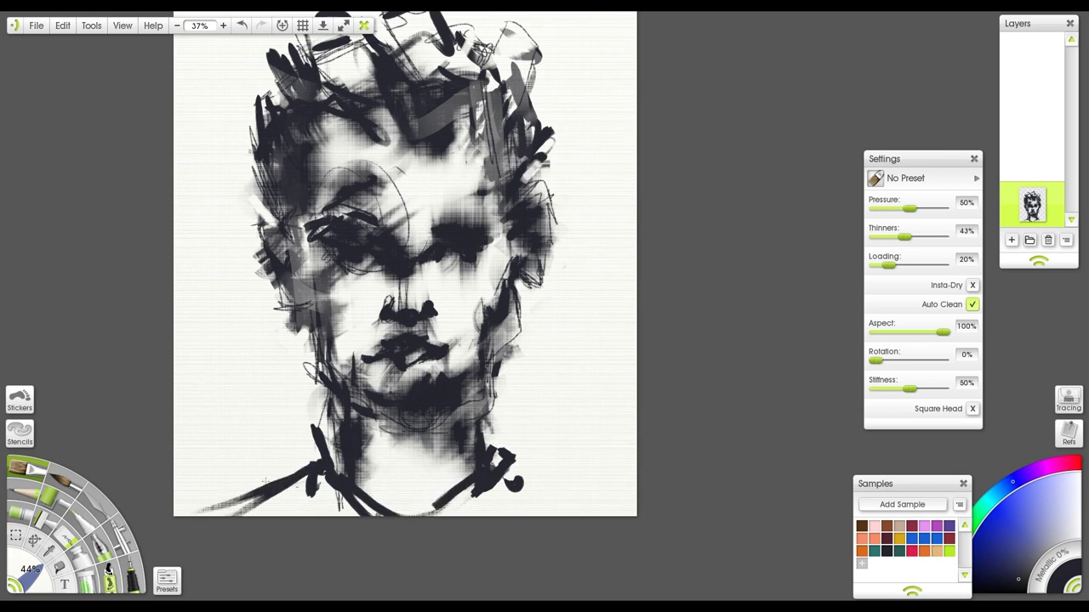
left_click_drag(520, 450, 612, 485)
left_click_drag(546, 461, 625, 515)
left_click_drag(488, 421, 592, 516)
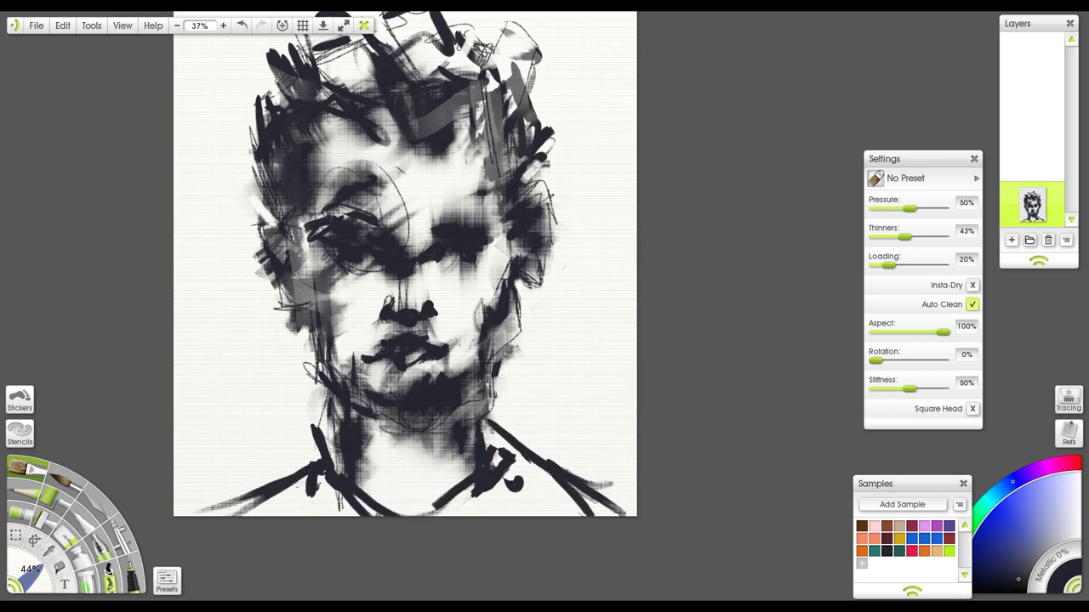
left_click_drag(320, 443, 232, 487)
Smear the collar, neck and both shoulders with the Palette Knife.
left_click(97, 504)
mouse_move(312, 432)
left_mouse_down()
mouse_move(293, 490)
mouse_move(282, 459)
mouse_move(317, 493)
left_mouse_up()
mouse_move(538, 449)
left_mouse_down()
mouse_move(453, 540)
mouse_move(531, 448)
mouse_move(573, 513)
mouse_move(499, 434)
mouse_move(459, 474)
mouse_move(517, 340)
left_mouse_up()
mouse_move(479, 533)
left_mouse_down()
mouse_move(311, 482)
mouse_move(290, 496)
mouse_move(227, 484)
mouse_move(231, 503)
mouse_move(240, 470)
left_mouse_up()
mouse_move(356, 324)
left_mouse_down()
mouse_move(330, 335)
mouse_move(308, 373)
left_mouse_up()
Soften the shading around the eyes, forehead and right side of the hair with the Palette Knife.
mouse_move(429, 276)
left_mouse_down()
mouse_move(423, 242)
mouse_move(408, 300)
left_mouse_up()
mouse_move(443, 234)
left_mouse_down()
mouse_move(476, 189)
mouse_move(451, 209)
left_mouse_up()
mouse_move(466, 136)
left_mouse_down()
mouse_move(512, 119)
mouse_move(483, 128)
mouse_move(529, 92)
left_mouse_up()
mouse_move(430, 83)
left_mouse_down()
mouse_move(451, 63)
mouse_move(500, 81)
mouse_move(502, 168)
left_mouse_up()
key("plus")
left_click_drag(248, 318, 447, 211)
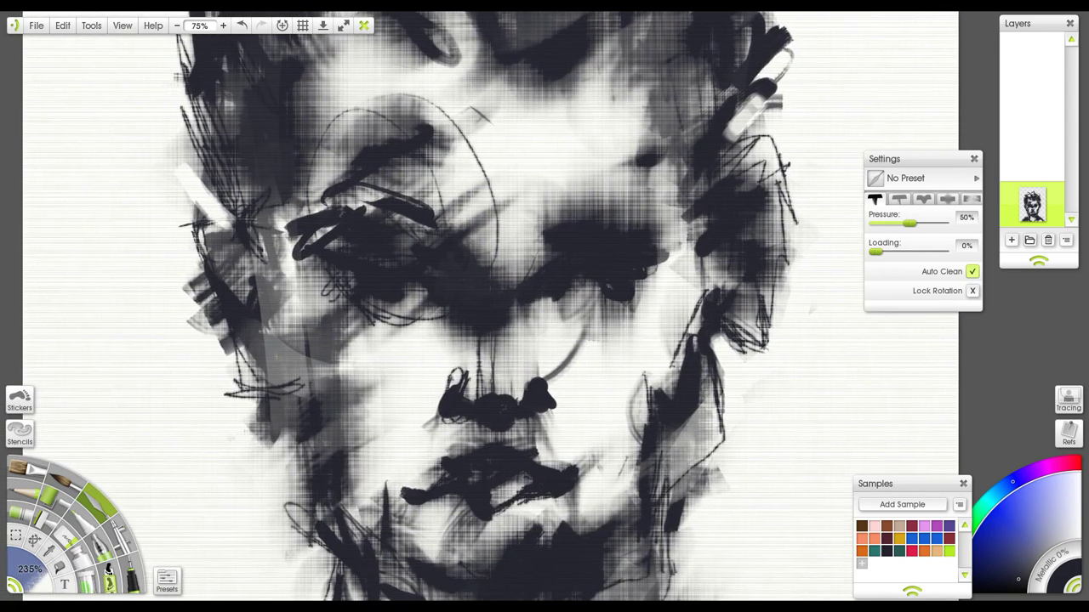
Sketch loose pencil contours around the right eye socket and beneath the right eye.
left_click(23, 492)
left_click_drag(554, 218, 536, 271)
left_click_drag(541, 303, 578, 326)
mouse_move(547, 297)
left_mouse_down()
mouse_move(582, 310)
mouse_move(558, 304)
left_mouse_up()
left_click_drag(619, 322, 697, 277)
left_click_drag(694, 240, 478, 198)
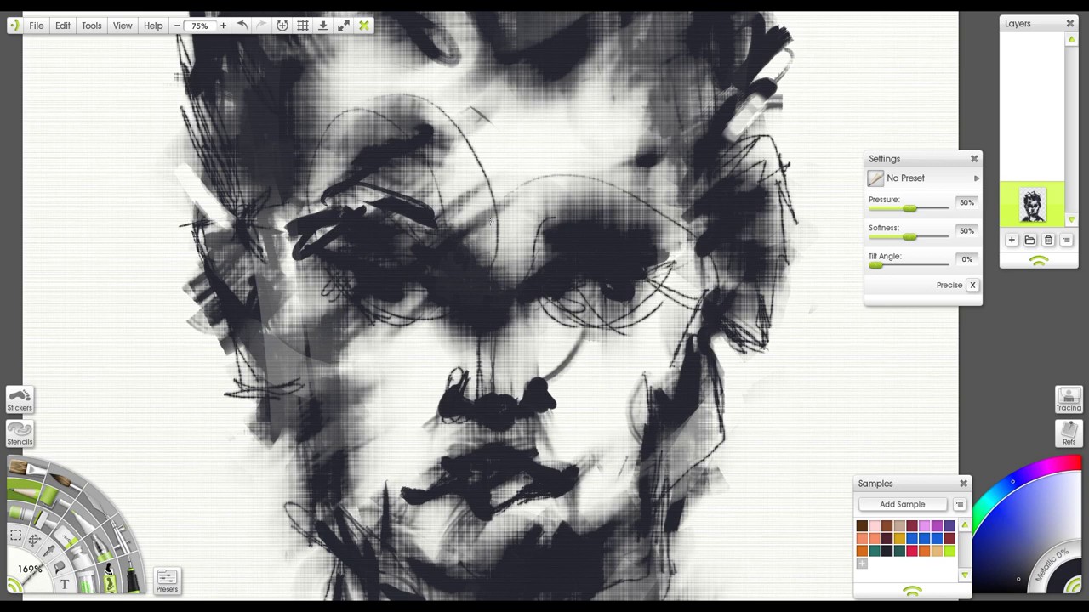
Add pencil lines along the right eyebrow, and loop small contours around the nostrils.
left_click_drag(496, 249, 694, 230)
left_click_drag(527, 272, 647, 166)
mouse_move(526, 275)
left_mouse_down()
mouse_move(529, 238)
mouse_move(587, 204)
mouse_move(511, 246)
left_mouse_up()
mouse_move(488, 509)
left_mouse_down()
mouse_move(533, 307)
mouse_move(639, 286)
left_mouse_up()
left_click_drag(512, 197, 482, 338)
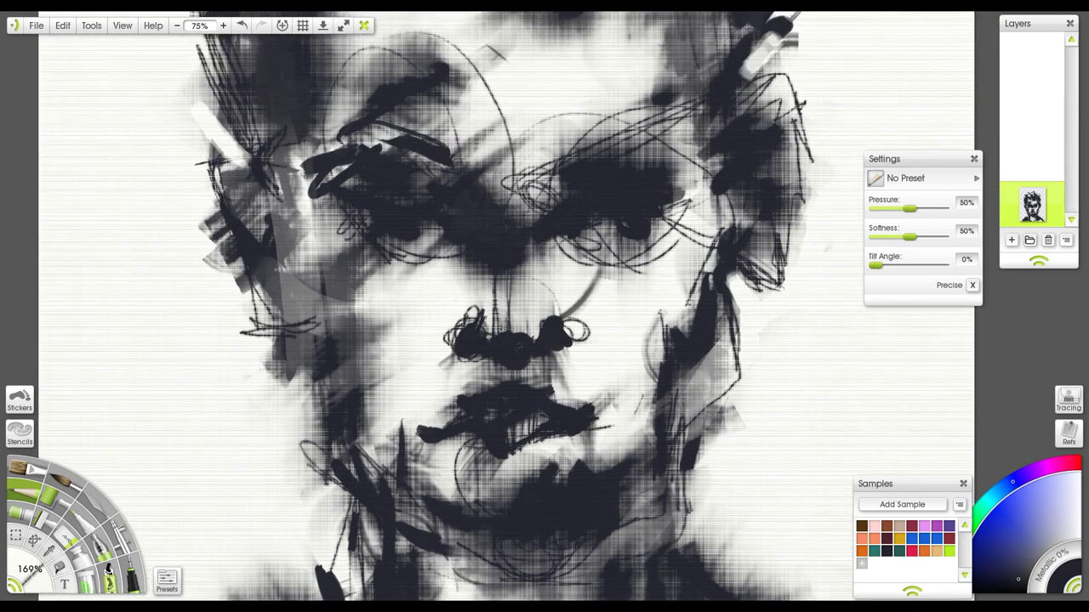
Draw vertical pencil guide lines from the nose down through the mouth toward the chin.
left_click_drag(556, 262, 560, 405)
left_click_drag(568, 259, 558, 405)
left_click_drag(444, 269, 432, 500)
left_click_drag(502, 425, 478, 220)
Sketch rough pencil lines along the left jaw, left cheek edge and left ear.
left_click_drag(389, 432, 395, 490)
left_click_drag(341, 412, 341, 449)
left_click_drag(350, 318, 336, 452)
left_click_drag(280, 143, 355, 334)
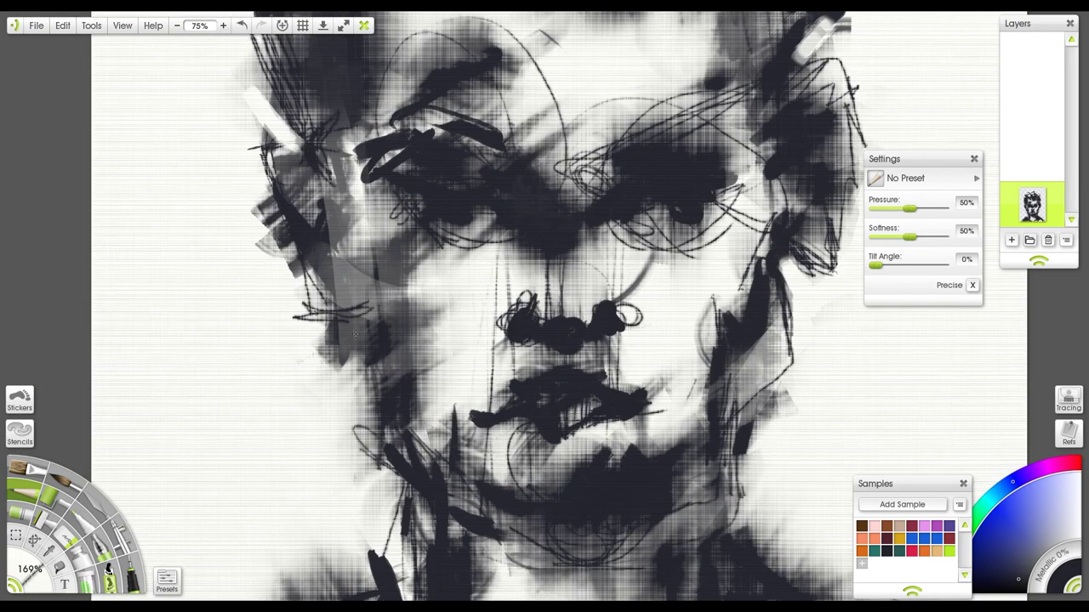
left_click_drag(312, 296, 359, 315)
left_click_drag(335, 253, 361, 346)
Scribble extra pencil lines along the right ear and jaw and around the left eye and ear.
key("minus")
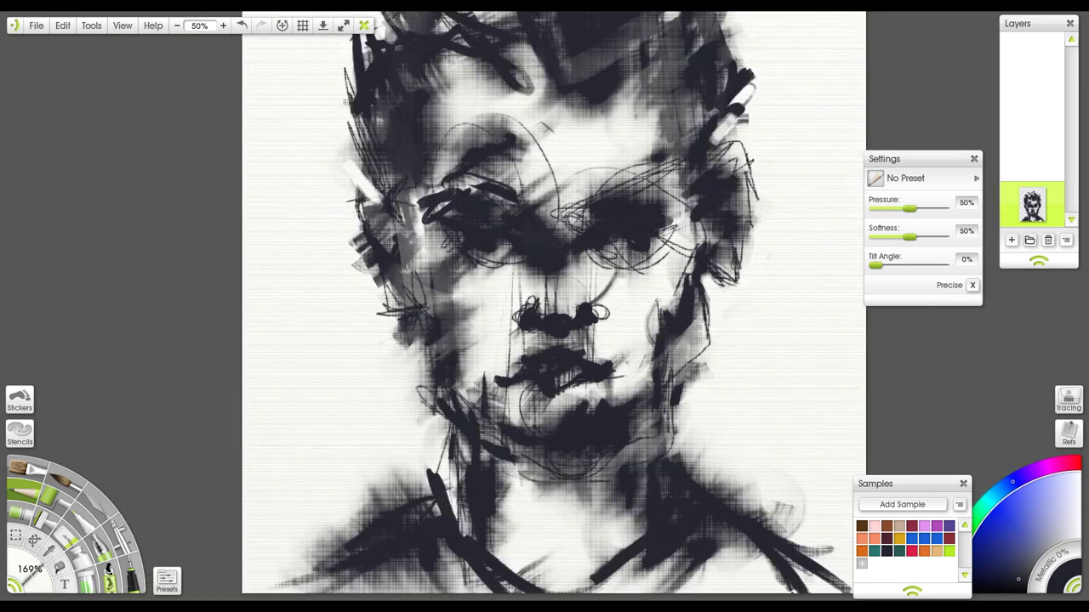
left_click_drag(575, 308, 556, 401)
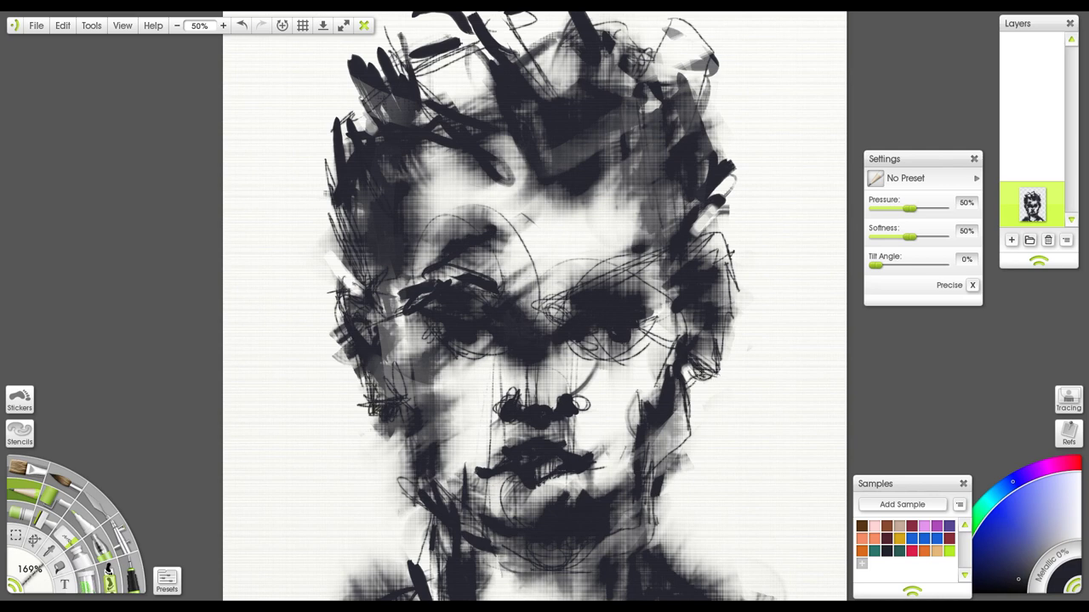
left_click_drag(681, 390, 627, 508)
left_click_drag(542, 576, 562, 459)
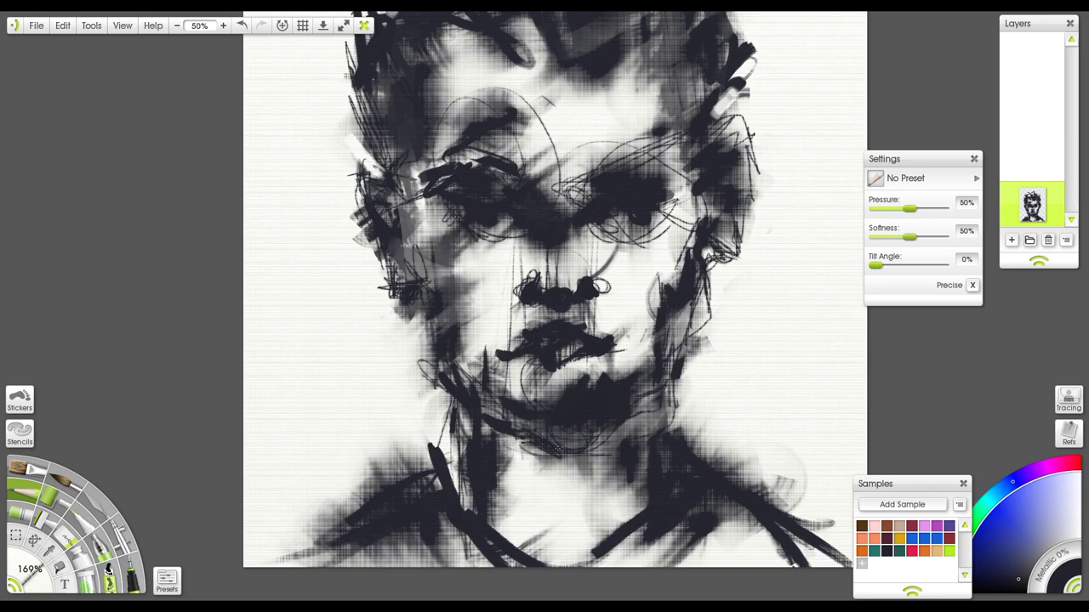
mouse_move(544, 255)
left_mouse_down()
mouse_move(498, 348)
mouse_move(488, 472)
left_mouse_up()
mouse_move(397, 155)
left_mouse_down()
mouse_move(454, 198)
mouse_move(444, 217)
left_mouse_up()
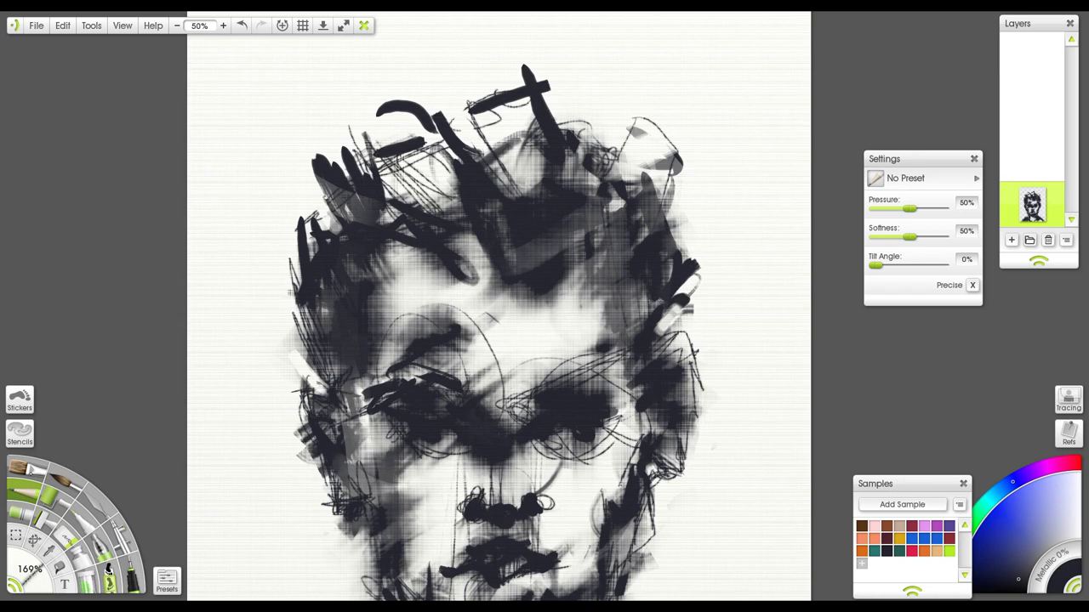
Paint bold dark oil brush spikes into the hair on the upper left of the head.
left_click(25, 468)
left_click_drag(384, 158, 424, 183)
left_click_drag(349, 131, 411, 135)
mouse_move(342, 133)
left_mouse_down()
mouse_move(312, 179)
mouse_move(338, 223)
left_mouse_up()
mouse_move(400, 127)
left_mouse_down()
mouse_move(447, 164)
mouse_move(479, 121)
mouse_move(469, 165)
mouse_move(498, 182)
left_mouse_up()
key("ctrl+z")
key("ctrl+z")
key("ctrl+z")
left_click_drag(332, 135, 441, 206)
left_click_drag(506, 164, 459, 89)
Strengthen the left shoulder with dark oil brush strokes.
key("minus")
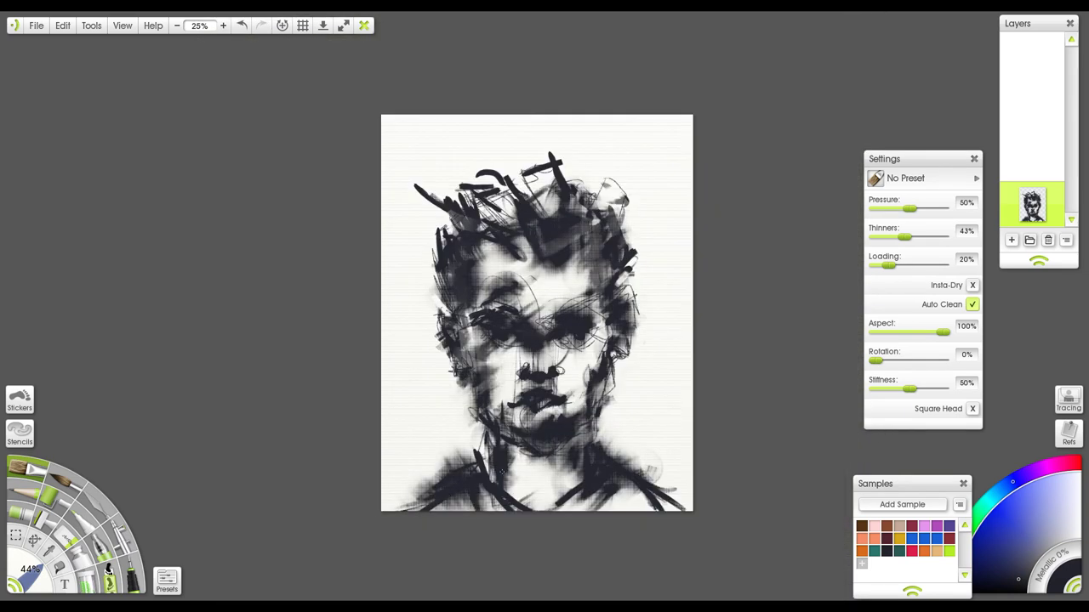
left_click_drag(424, 481, 385, 506)
key("ctrl+z")
Smear the left eye and brow, the lips and the left side of the neck with the Palette Knife.
left_click(98, 505)
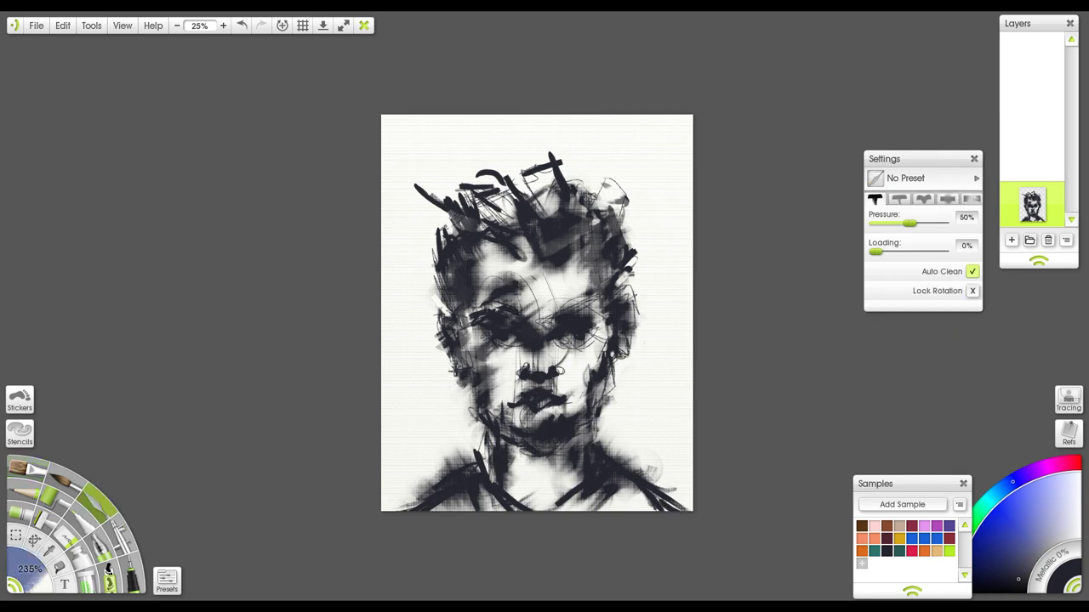
scroll(501, 272, "up", 2)
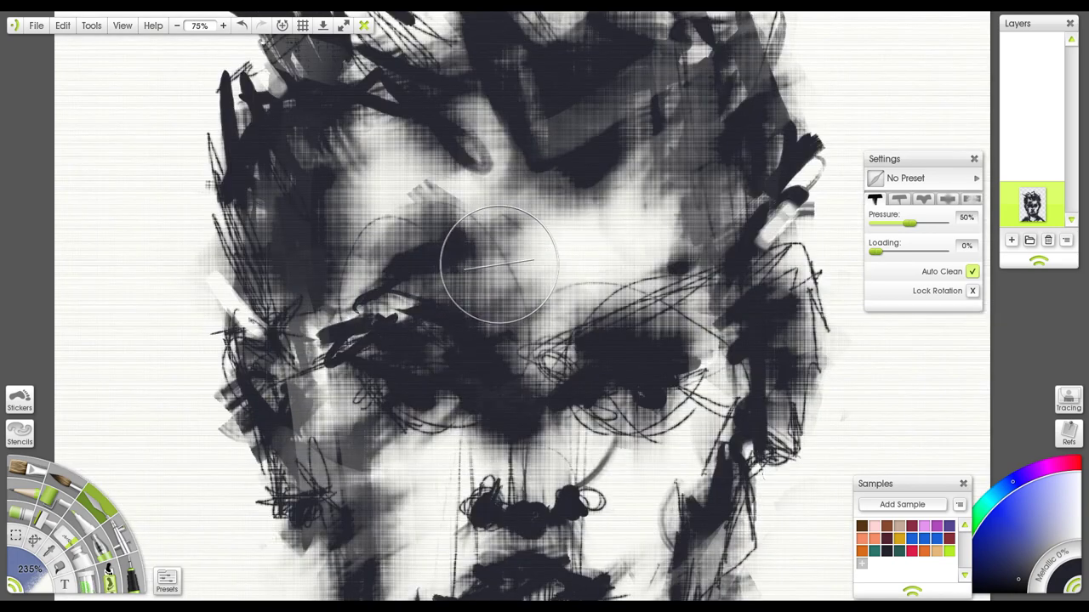
left_click_drag(501, 383, 465, 191)
mouse_move(462, 361)
left_mouse_down()
mouse_move(432, 347)
mouse_move(407, 361)
left_mouse_up()
left_click_drag(537, 406, 460, 327)
mouse_move(377, 367)
left_mouse_down()
mouse_move(377, 387)
mouse_move(367, 387)
mouse_move(469, 285)
left_mouse_up()
mouse_move(379, 356)
left_mouse_down()
mouse_move(382, 377)
mouse_move(422, 365)
left_mouse_up()
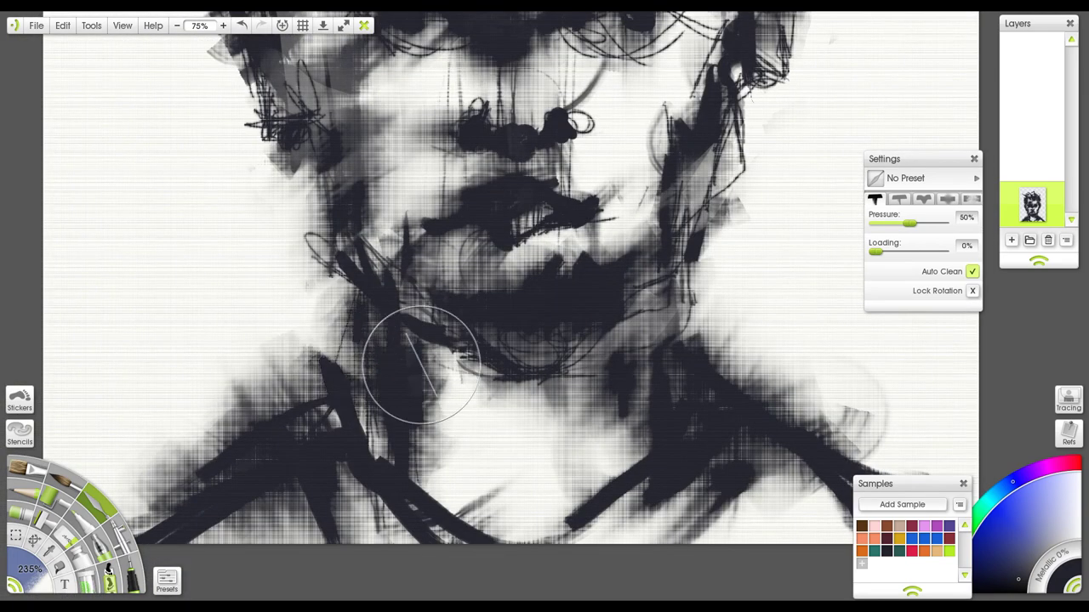
Smear the right nostril and right cheek with the Palette Knife to blend away the pencil loops.
scroll(567, 219, "down", 2)
left_click_drag(573, 241, 570, 379)
scroll(547, 348, "up", 1)
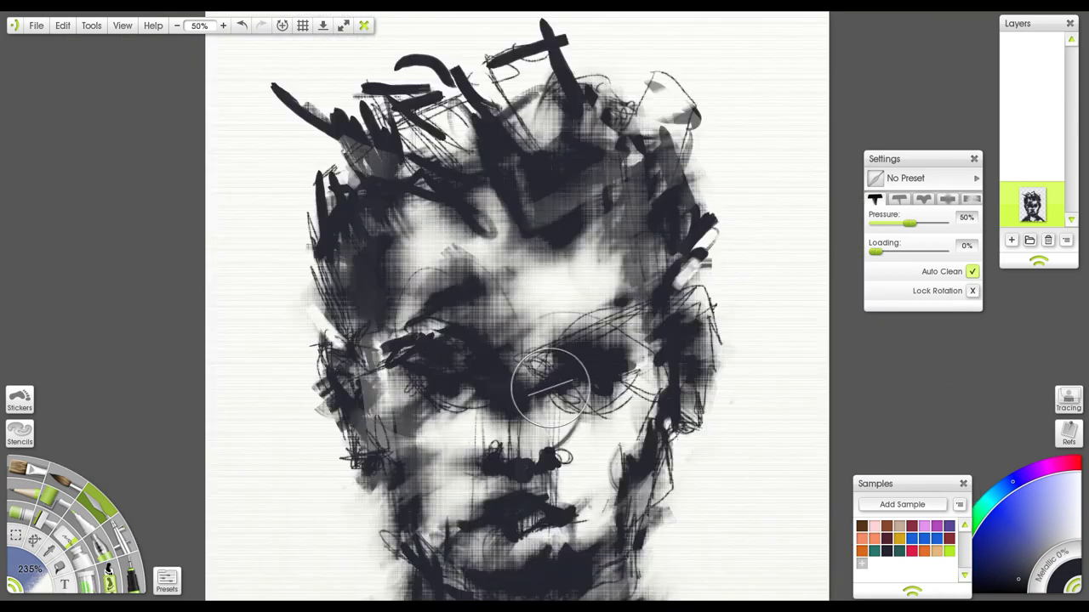
scroll(550, 387, "up", 2)
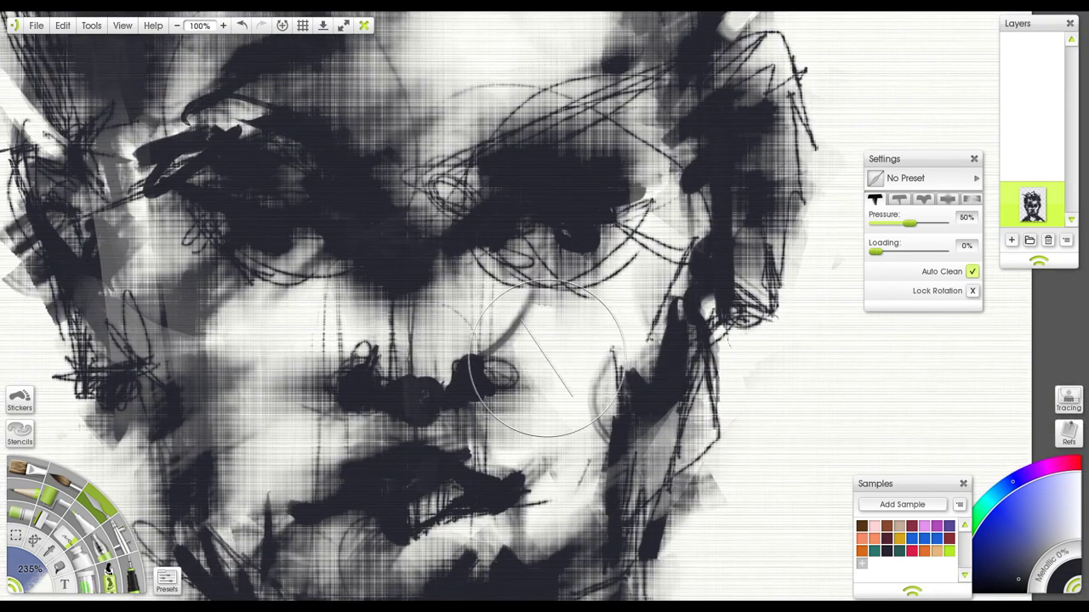
mouse_move(546, 361)
left_mouse_down()
mouse_move(533, 374)
mouse_move(605, 396)
mouse_move(585, 385)
left_mouse_up()
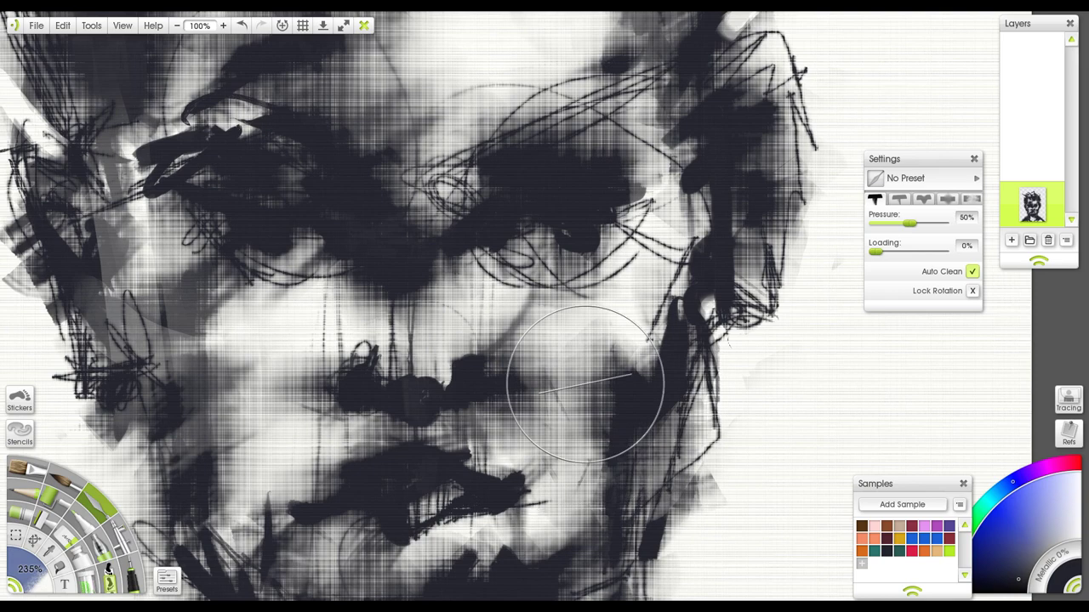
Blend the left side of the nose and cheek, the right hair edge and the upper-left hair spikes.
scroll(584, 383, "down", 1)
mouse_move(396, 382)
left_mouse_down()
mouse_move(356, 387)
mouse_move(278, 464)
left_mouse_up()
scroll(555, 226, "down", 1)
left_click_drag(557, 247, 545, 231)
left_click_drag(402, 296, 247, 437)
mouse_move(612, 129)
left_mouse_down()
mouse_move(557, 261)
mouse_move(582, 269)
mouse_move(569, 253)
left_mouse_up()
mouse_move(238, 139)
left_mouse_down()
mouse_move(207, 160)
mouse_move(188, 83)
left_mouse_up()
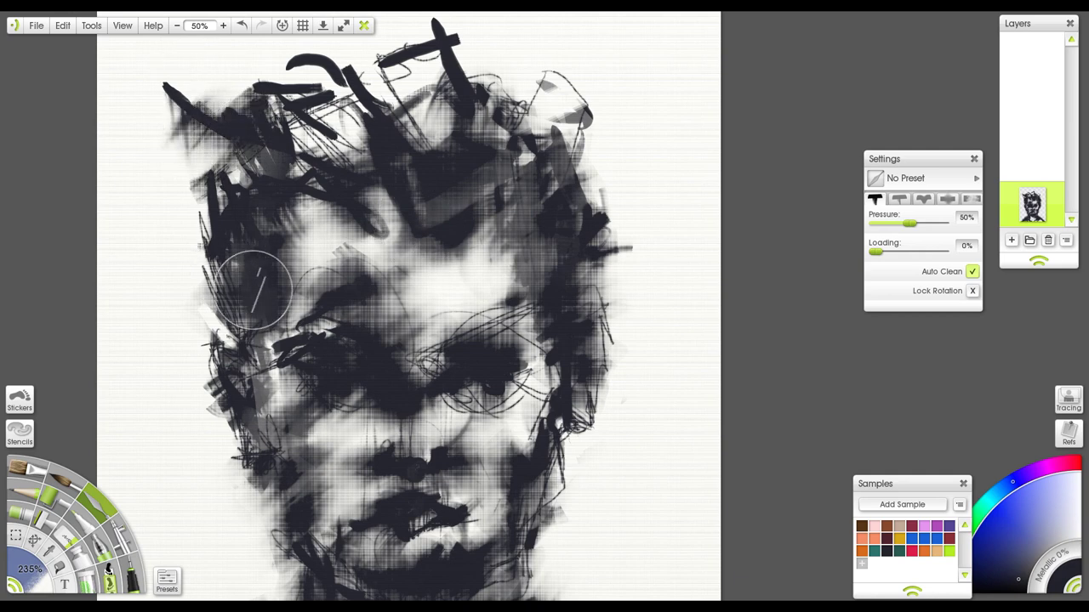
Smear the left ear area, the jaw, the lower neck and the right shoulder with the Palette Knife.
left_click_drag(369, 361, 434, 194)
mouse_move(337, 305)
left_mouse_down()
mouse_move(319, 302)
mouse_move(316, 322)
left_mouse_up()
left_click_drag(443, 478, 429, 333)
mouse_move(383, 406)
left_mouse_down()
mouse_move(363, 437)
mouse_move(416, 395)
left_mouse_up()
left_click_drag(543, 375, 529, 420)
left_click_drag(654, 375, 627, 399)
Sketch loose pencil lines over both shoulders, the collar and the curved neckline.
left_click(27, 492)
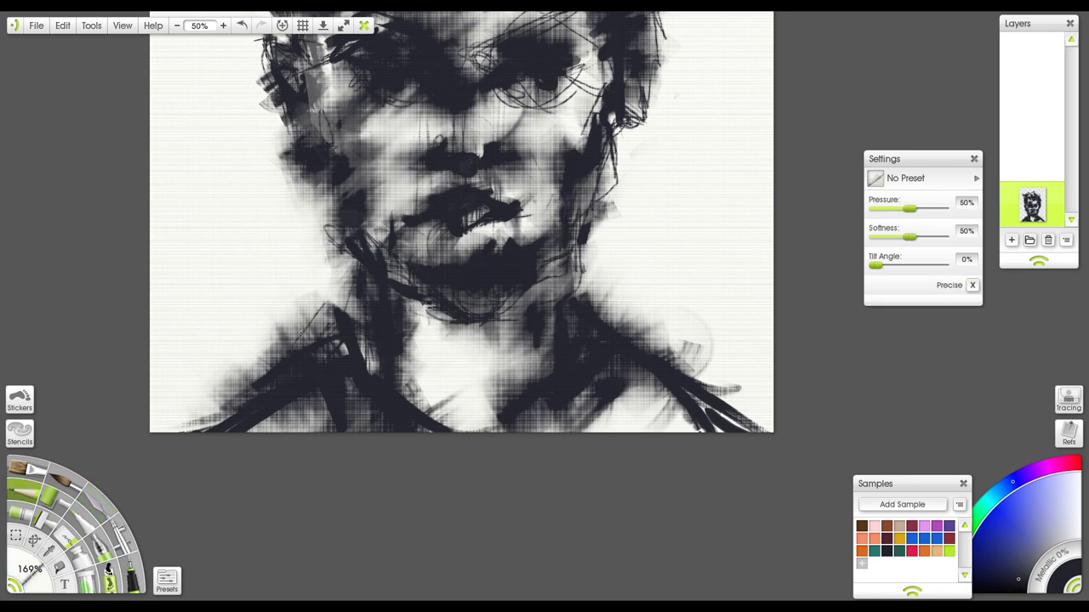
left_click_drag(284, 417, 253, 432)
left_click_drag(277, 358, 153, 430)
mouse_move(626, 374)
left_mouse_down()
mouse_move(686, 431)
mouse_move(754, 427)
left_mouse_up()
mouse_move(571, 333)
left_mouse_down()
mouse_move(545, 417)
mouse_move(442, 417)
mouse_move(502, 404)
mouse_move(323, 312)
mouse_move(477, 400)
mouse_move(582, 363)
left_mouse_up()
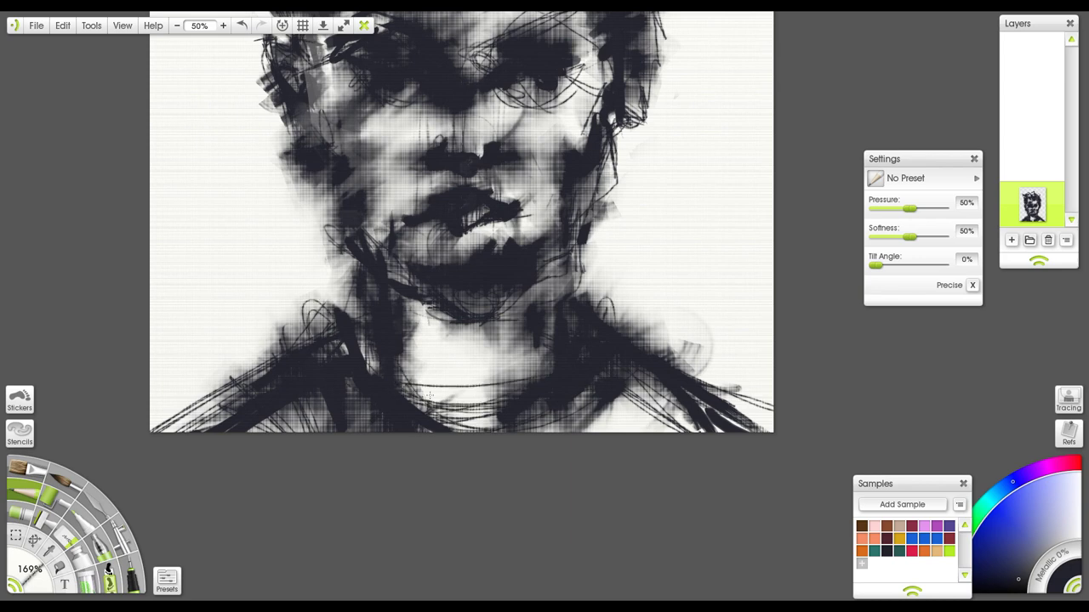
left_click_drag(588, 296, 570, 468)
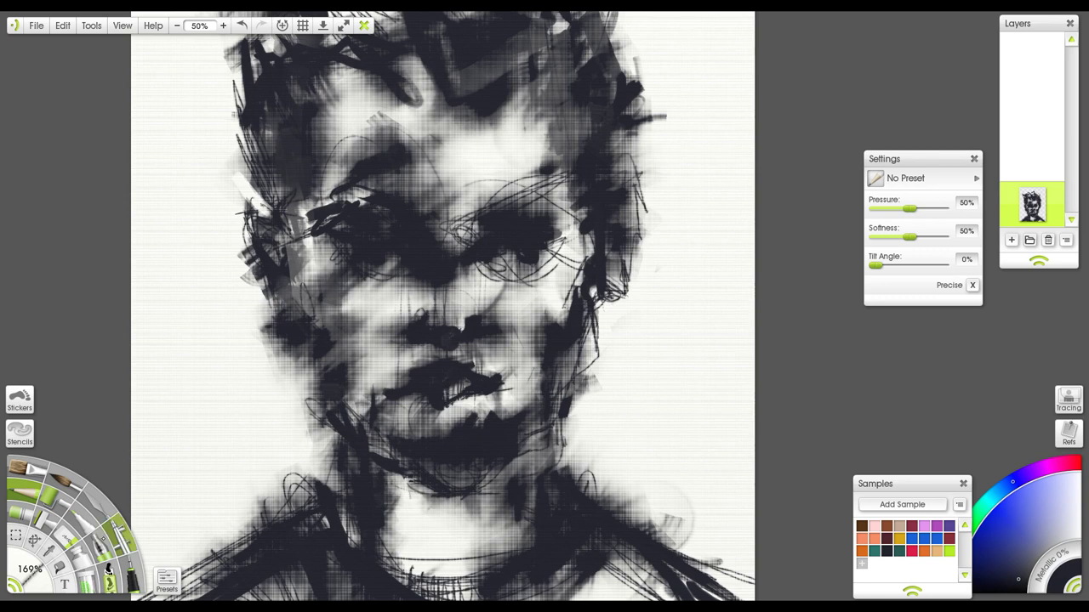
Erase a highlight along the upper lip and a small round highlight in each eye.
left_click(66, 536)
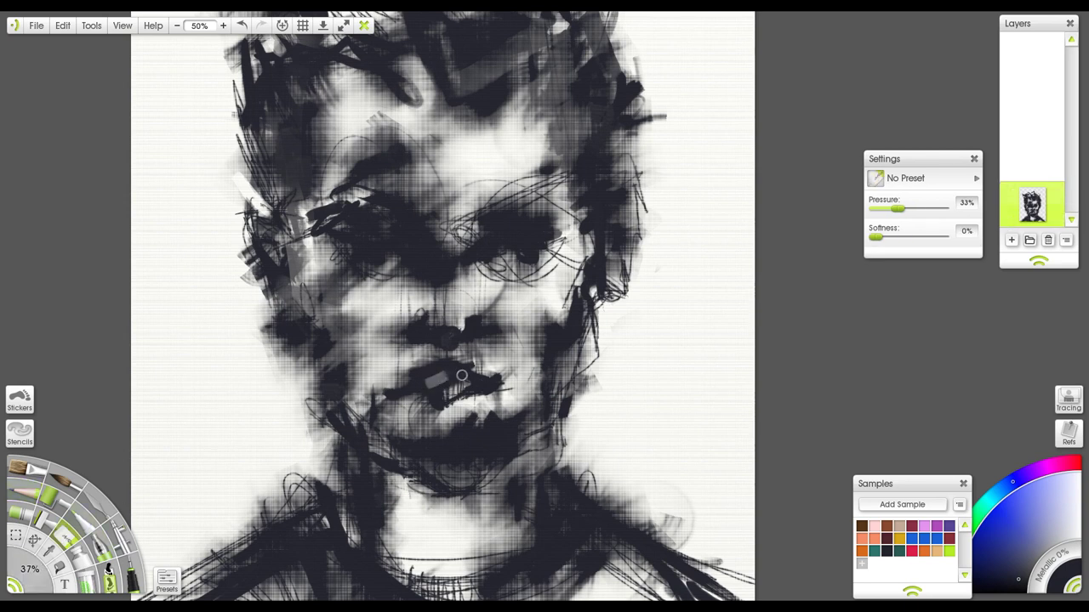
left_click_drag(459, 382, 410, 387)
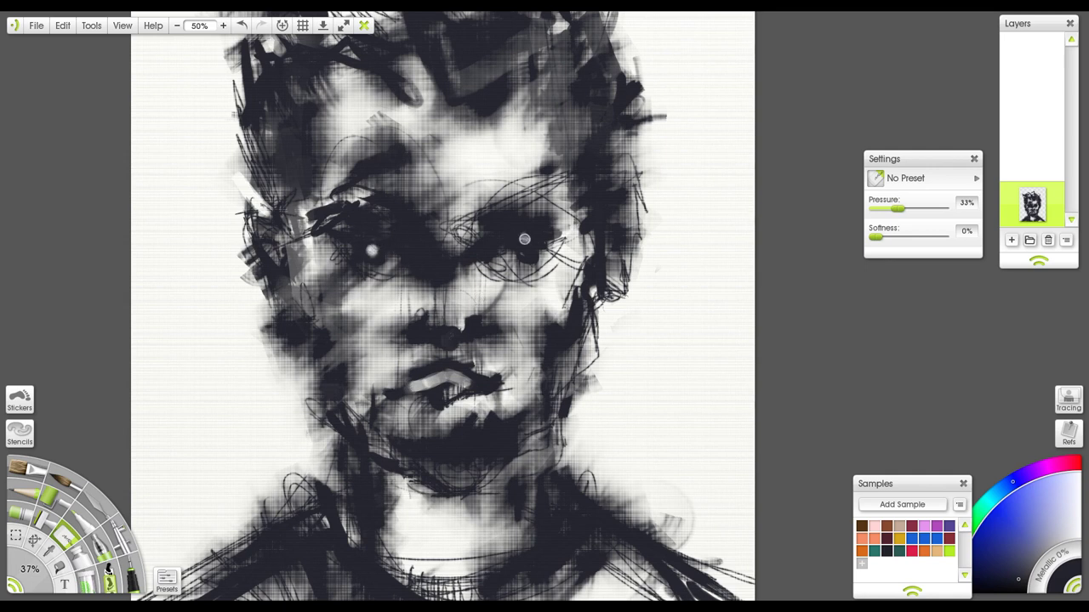
Add a new layer beneath the portrait and tint the erased eye and lip highlights grey with the Paint Roller.
left_click(57, 498)
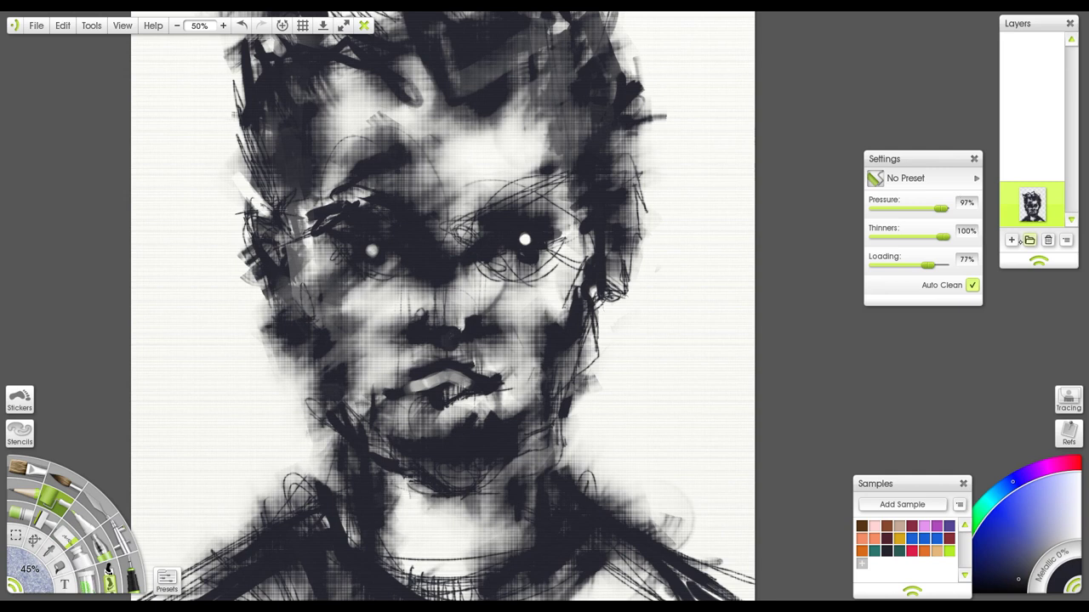
left_click(1011, 240)
left_click_drag(1028, 161, 1029, 221)
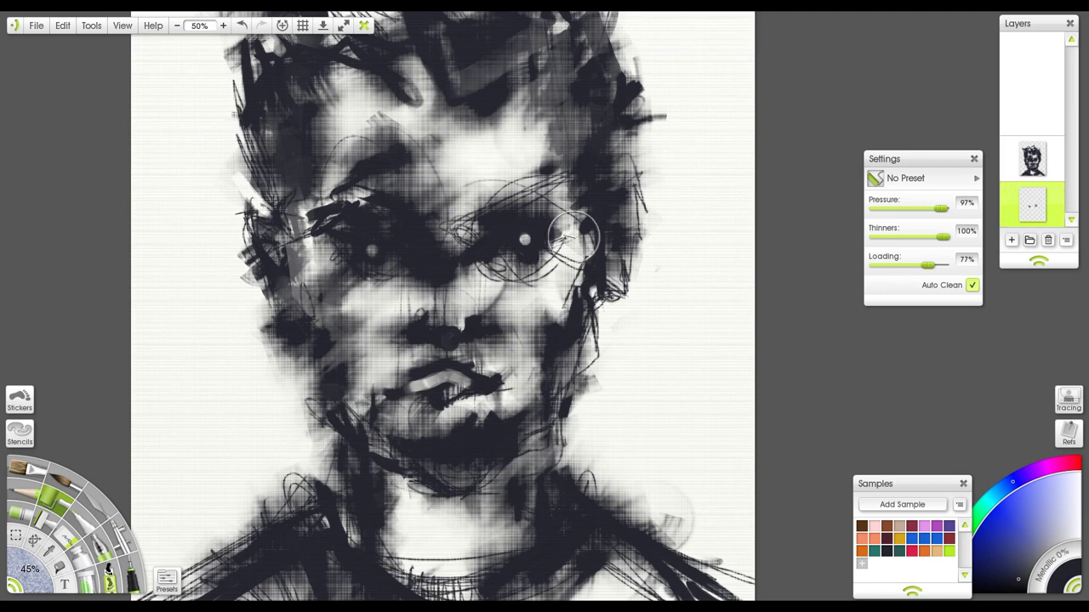
left_click_drag(433, 381, 461, 361)
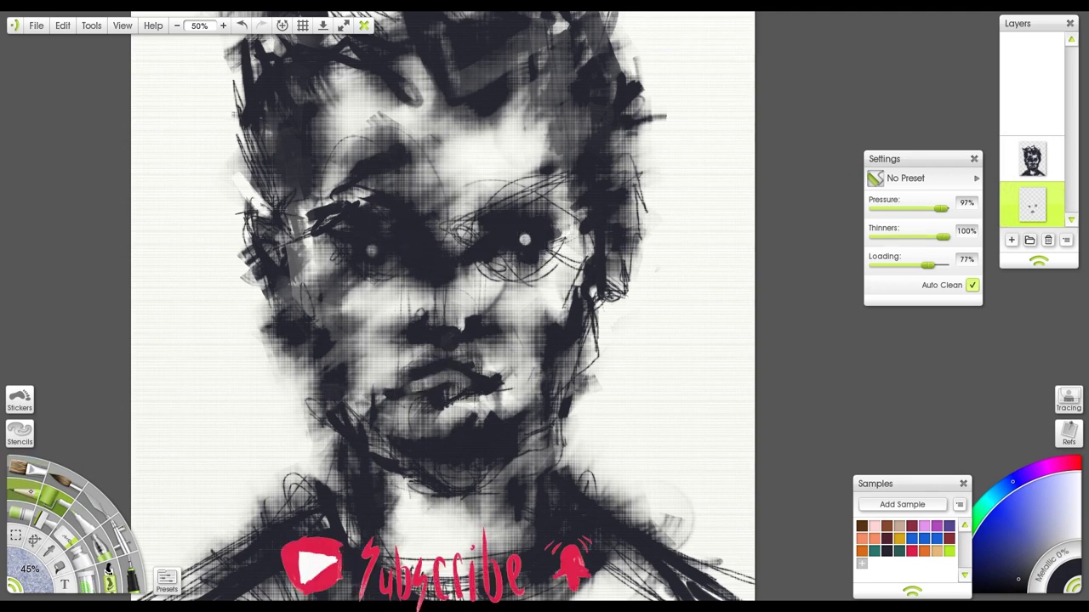
Pencil small dark details into the eye highlights on the lower layer, and return to the portrait layer.
left_click(29, 491)
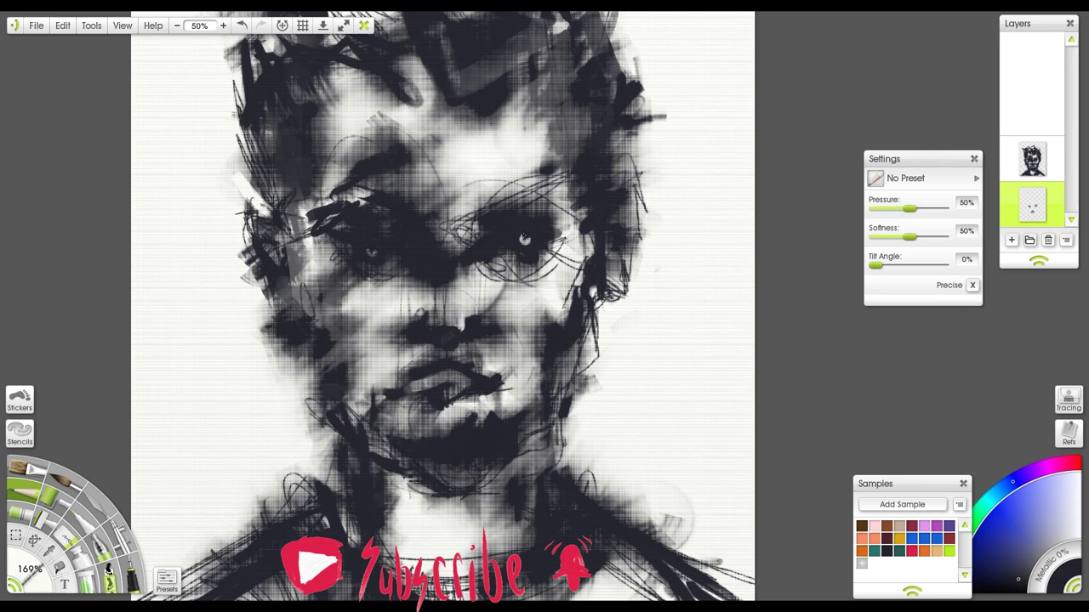
left_click(1030, 160)
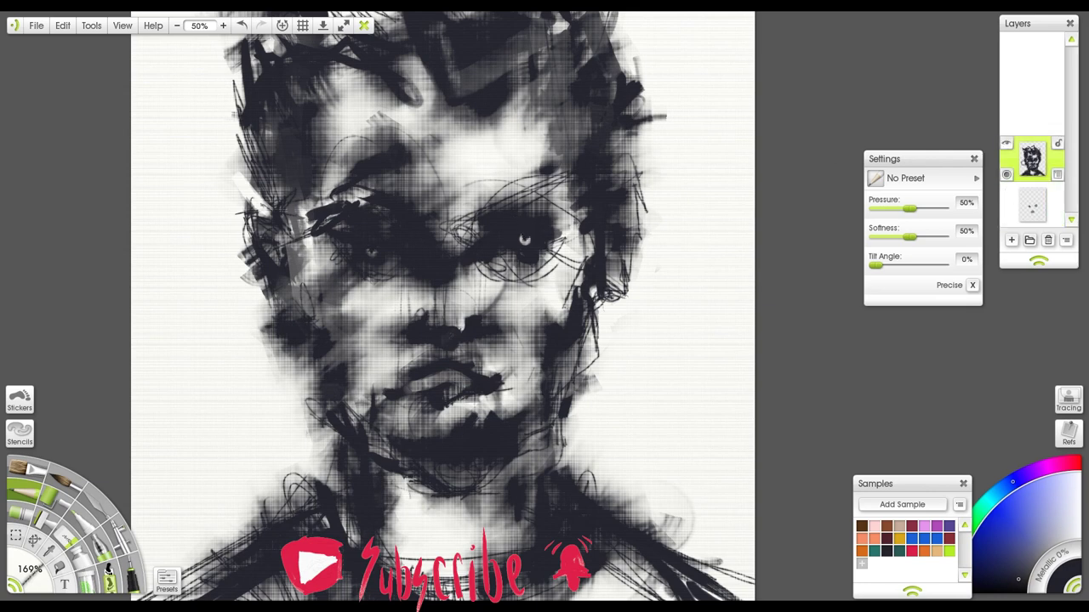
left_click(91, 503)
left_click_drag(512, 247, 577, 202)
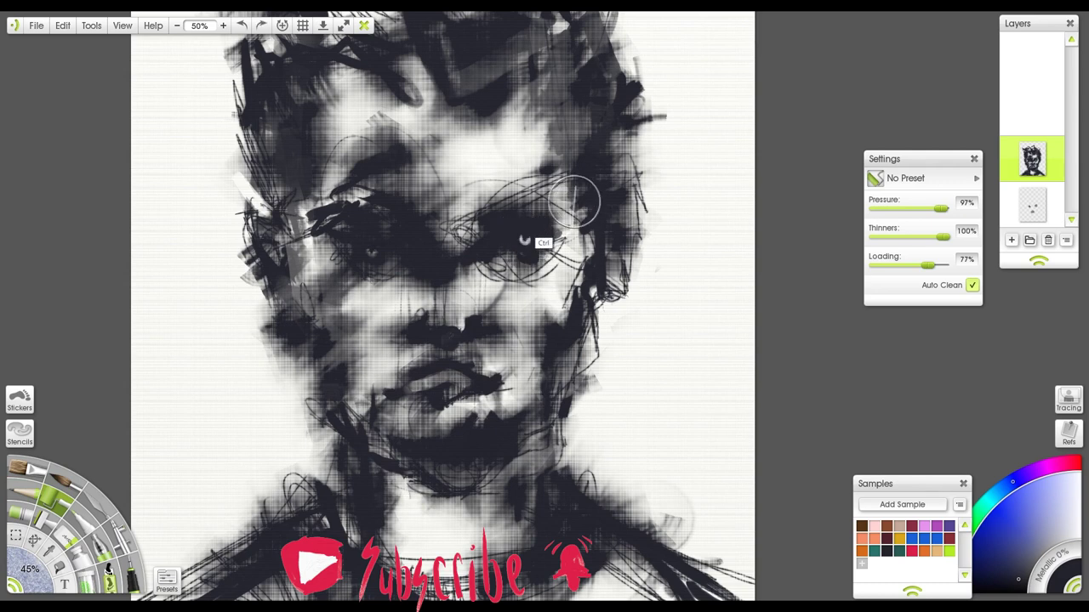
key("ctrl+z")
key("ctrl+y")
key("ctrl+y")
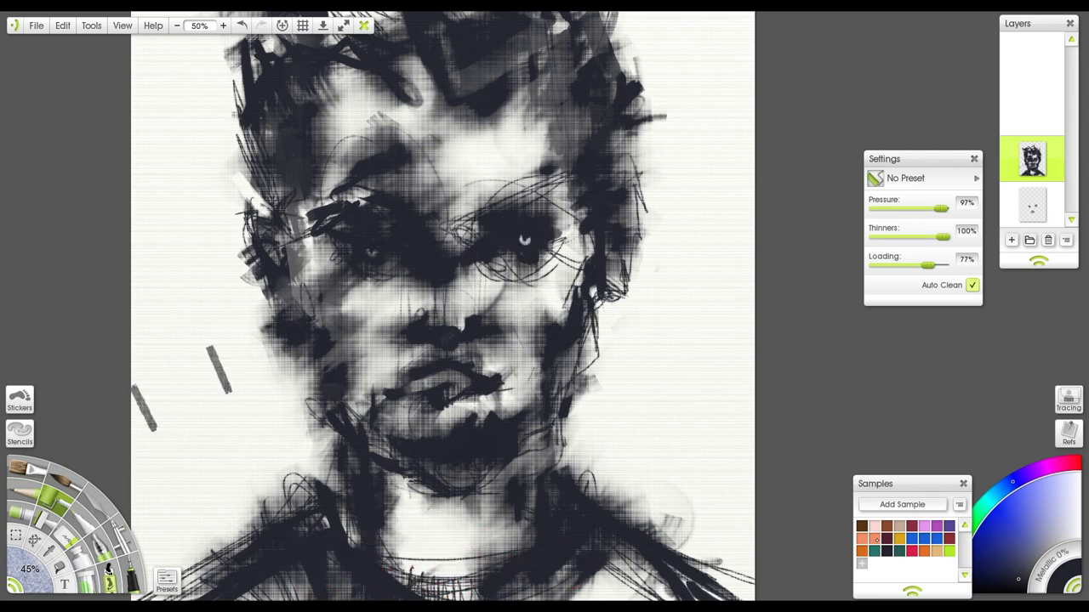
key("ctrl+z")
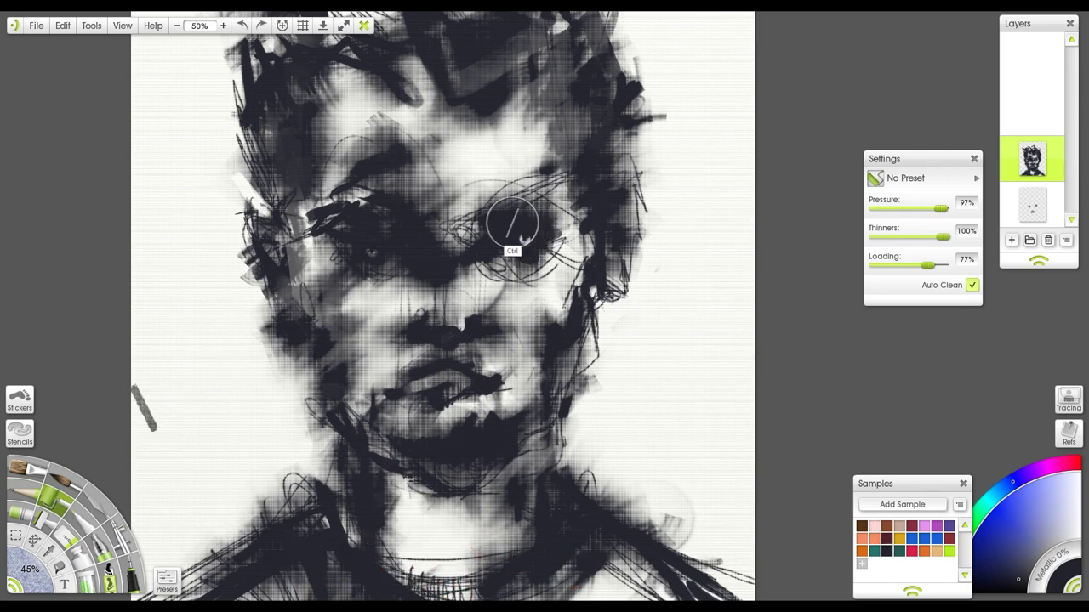
key("ctrl+z")
Roll grey tone across the left cheek and mouth on the lower layer with the Paint Roller, undoing the excess strokes.
left_click(1006, 217)
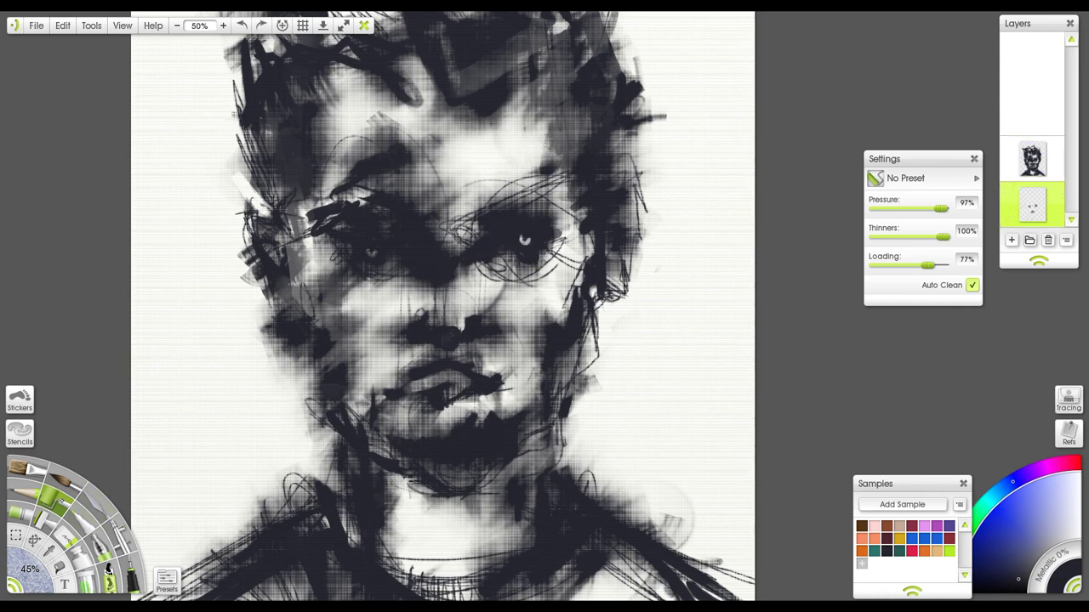
left_click_drag(674, 354, 712, 346)
key("ctrl+z")
left_click_drag(342, 370, 412, 374)
mouse_move(367, 308)
left_mouse_down()
mouse_move(394, 474)
mouse_move(433, 500)
left_mouse_up()
left_click_drag(333, 325, 472, 289)
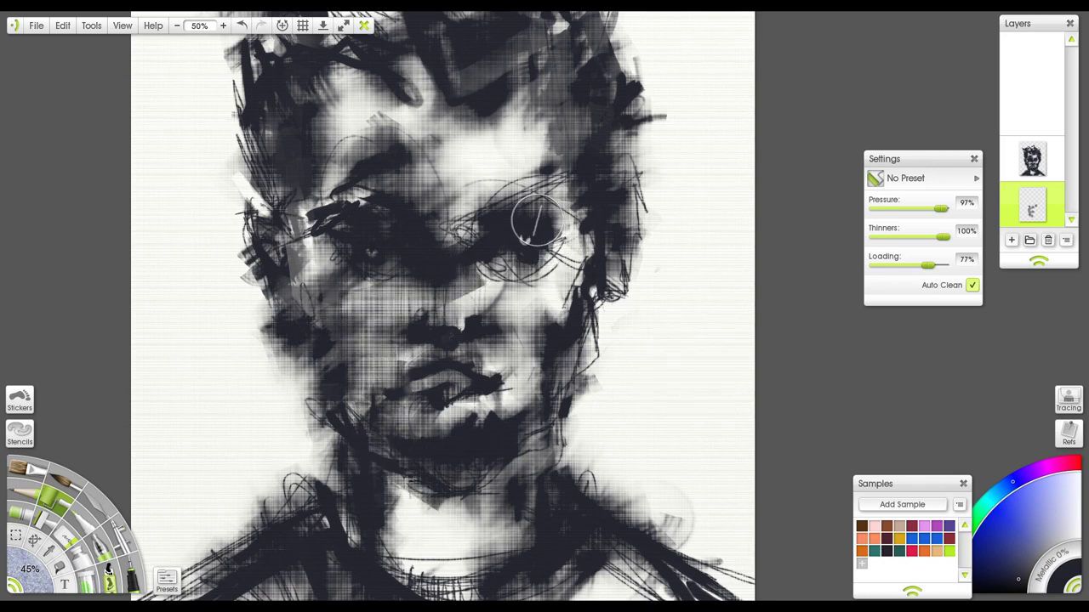
key("ctrl+z")
key("ctrl+z")
key("ctrl+z")
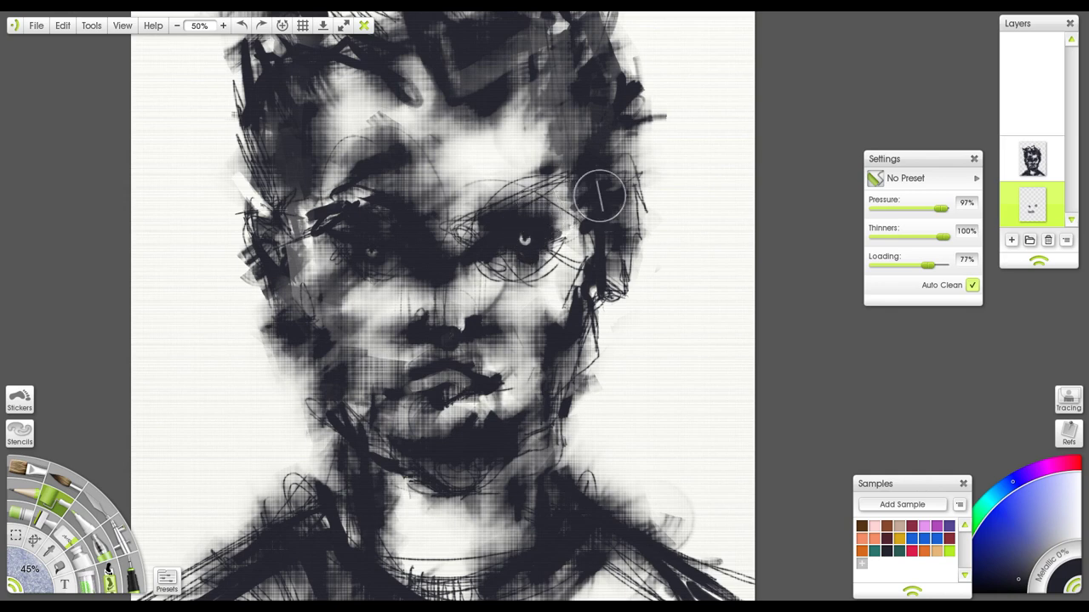
Smear the lower-layer tone around the right eye and across the cheek with the Palette Knife.
left_click(96, 504)
left_click_drag(518, 247, 546, 213)
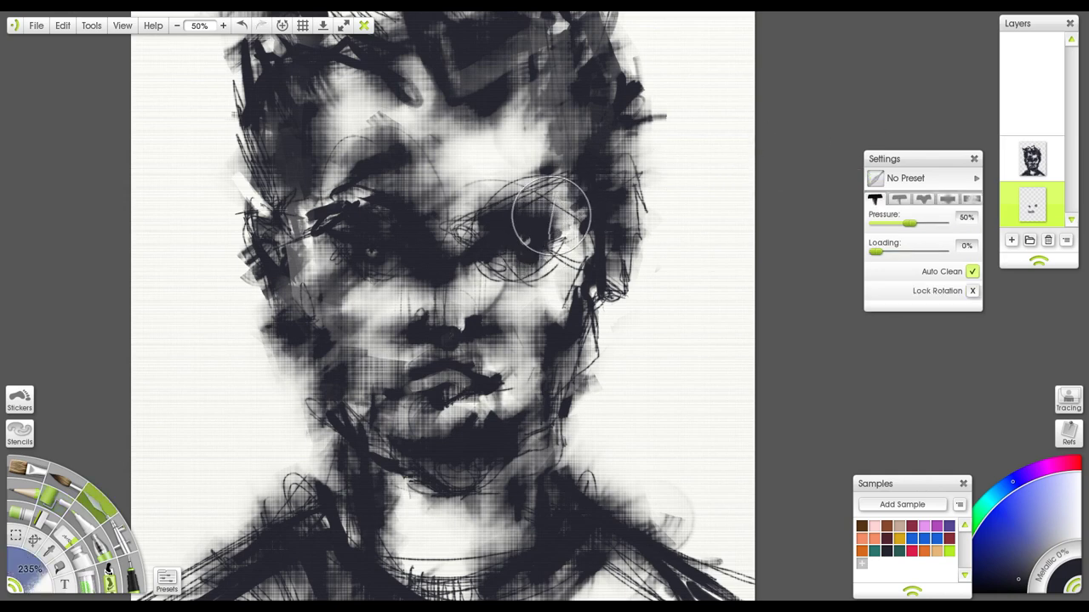
mouse_move(575, 273)
left_mouse_down()
mouse_move(557, 175)
mouse_move(553, 187)
left_mouse_up()
mouse_move(403, 302)
left_mouse_down()
mouse_move(412, 304)
mouse_move(391, 287)
left_mouse_up()
Darken the lips with the Oil Brush on the lower layer, and switch back to the Palette Knife.
left_click(25, 490)
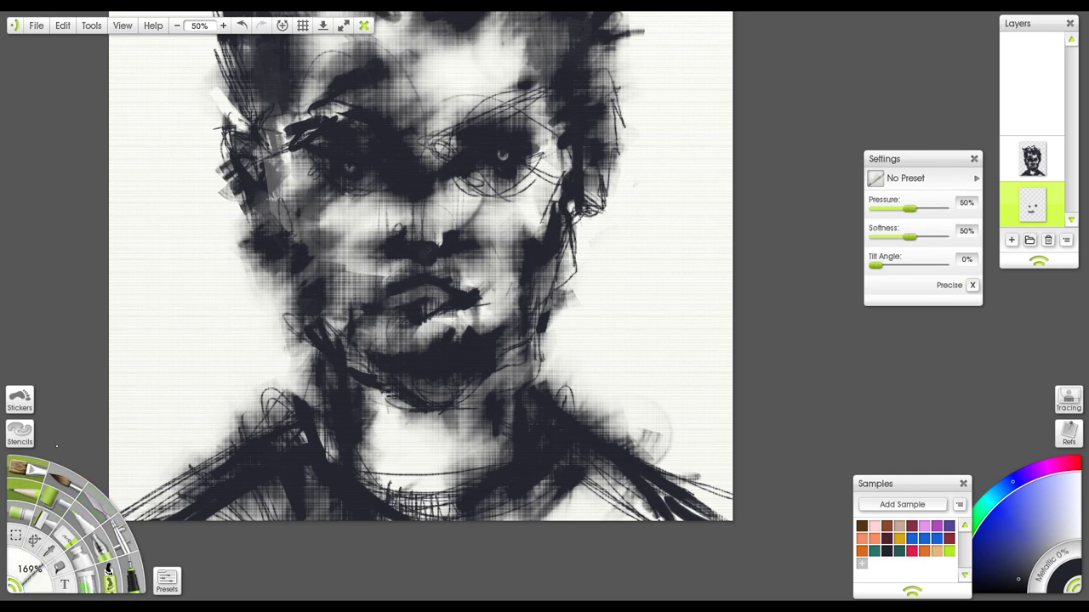
left_click(25, 468)
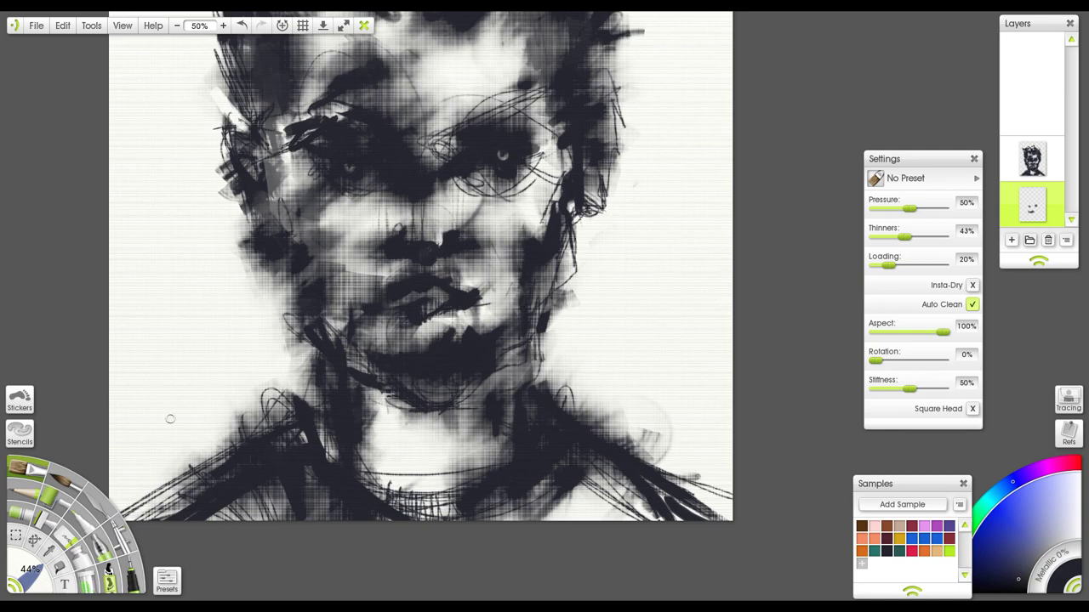
key("k")
key("ctrl+minus")
key("ctrl+plus")
key("ctrl+plus")
left_click_drag(505, 284, 719, 527)
Move the Settings and Samples panels off the canvas and stack them below the Layers panel.
left_click_drag(920, 158, 1018, 287)
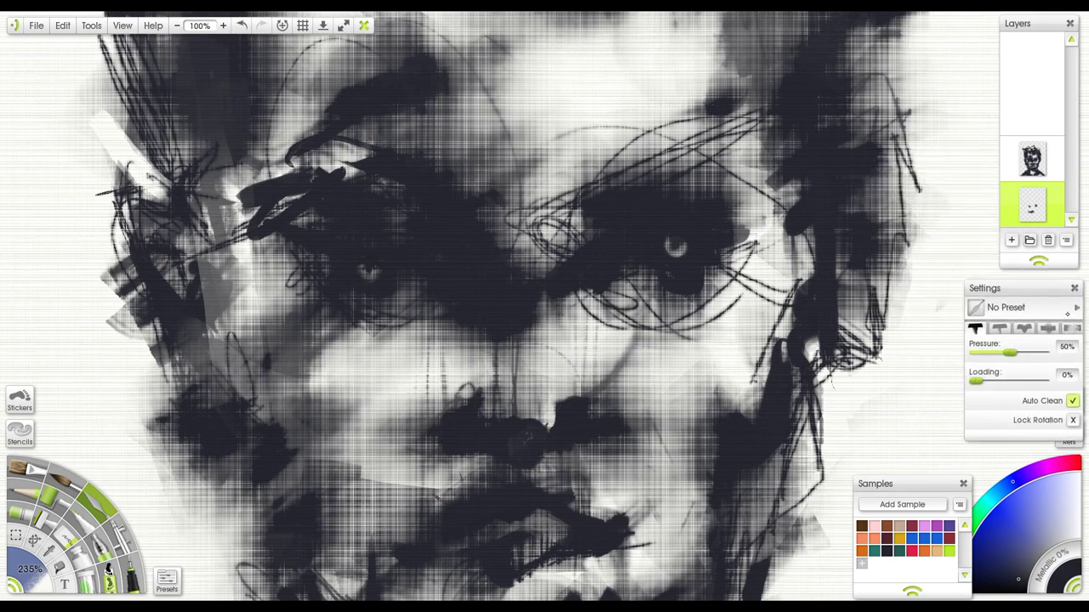
left_click_drag(947, 483, 1057, 455)
scroll(596, 256, "down", 1)
left_click_drag(532, 382, 475, 254)
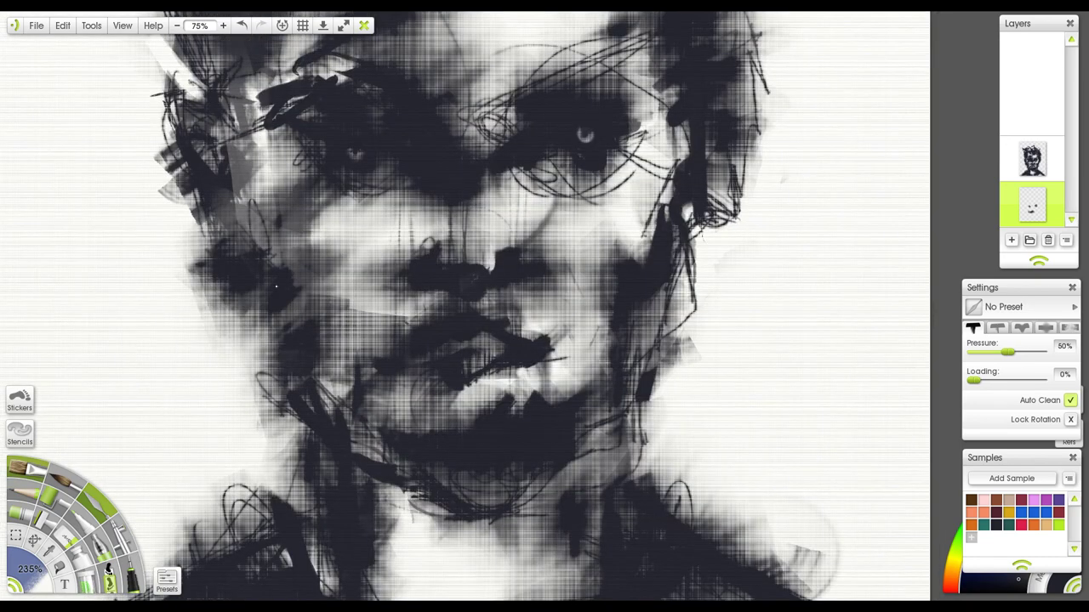
Paint short dark hair strokes at the upper right of the head with the Oil Brush on the lower layer.
key("b")
left_click_drag(299, 329, 268, 309)
key("minus")
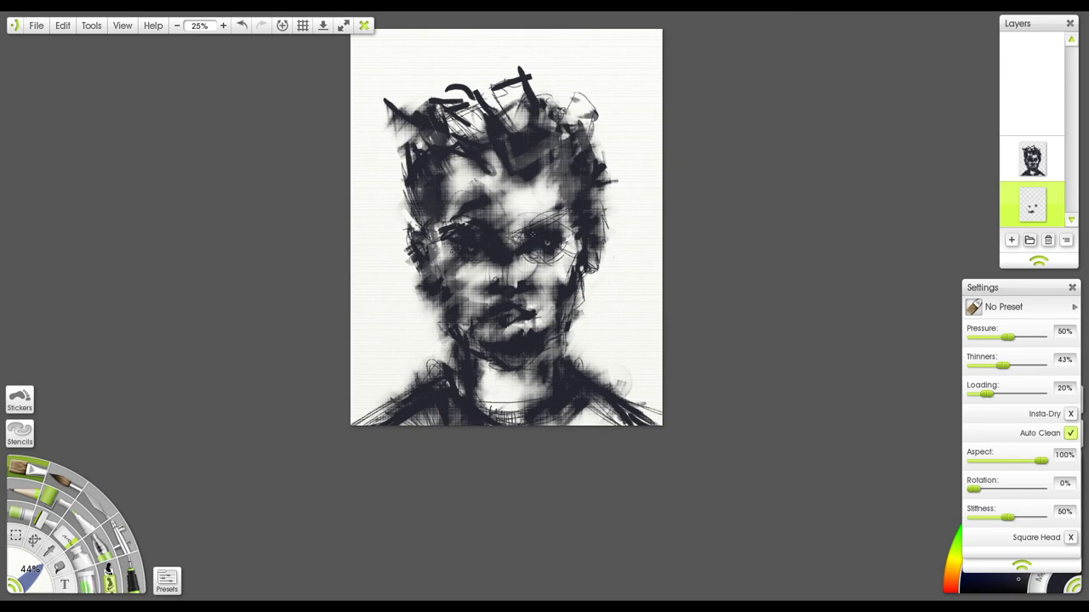
left_click_drag(604, 119, 593, 156)
left_click_drag(614, 100, 600, 124)
mouse_move(596, 80)
left_mouse_down()
mouse_move(614, 118)
mouse_move(565, 113)
left_mouse_up()
left_click_drag(592, 88, 583, 99)
Smear the new hair strokes on the lower layer with the Palette Knife so they blend into the hair.
left_click(95, 503)
left_click(1031, 160)
left_click(1039, 203)
mouse_move(583, 92)
left_mouse_down()
mouse_move(597, 124)
mouse_move(578, 105)
mouse_move(586, 129)
left_mouse_up()
left_click_drag(570, 85, 579, 103)
left_click_drag(611, 139, 600, 177)
left_click_drag(589, 114, 559, 102)
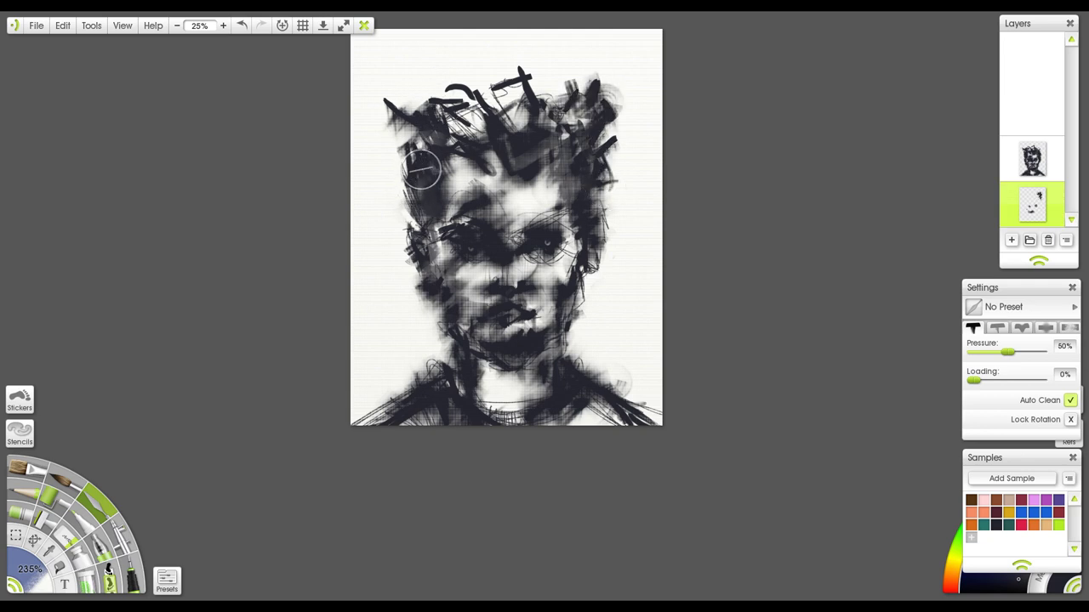
Sign the portrait in dark pencil along the slope above the left shoulder.
left_click(25, 490)
left_click(109, 545)
left_click_drag(382, 400, 402, 390)
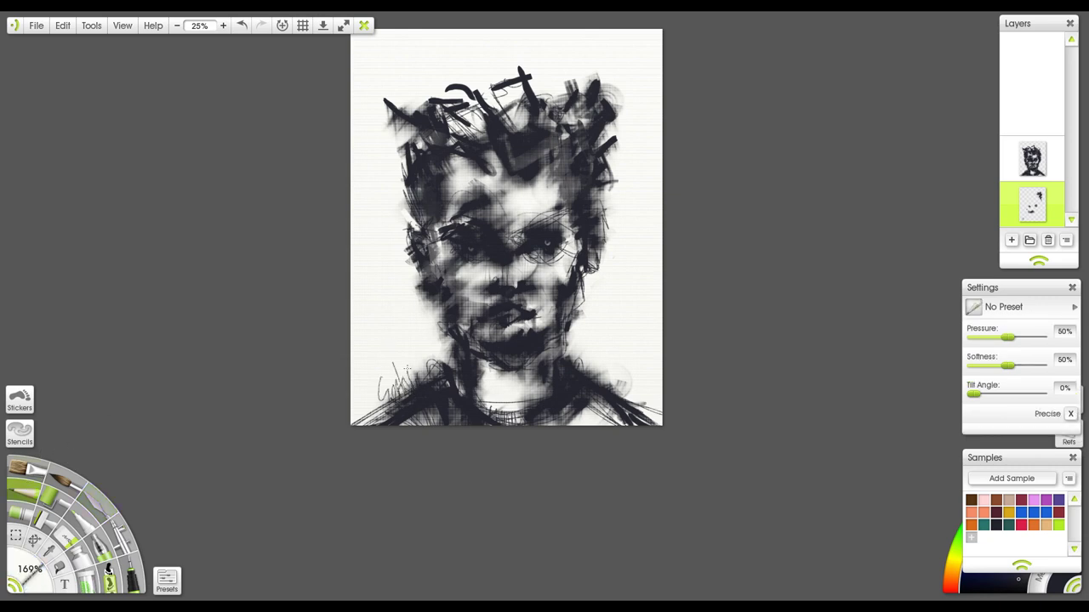
left_click_drag(420, 383, 425, 354)
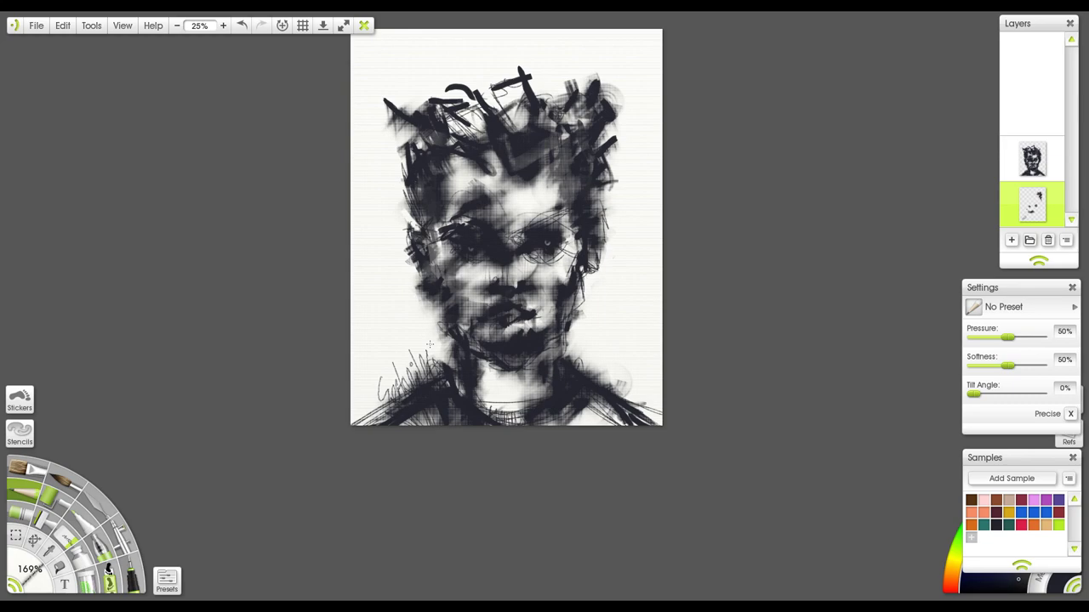